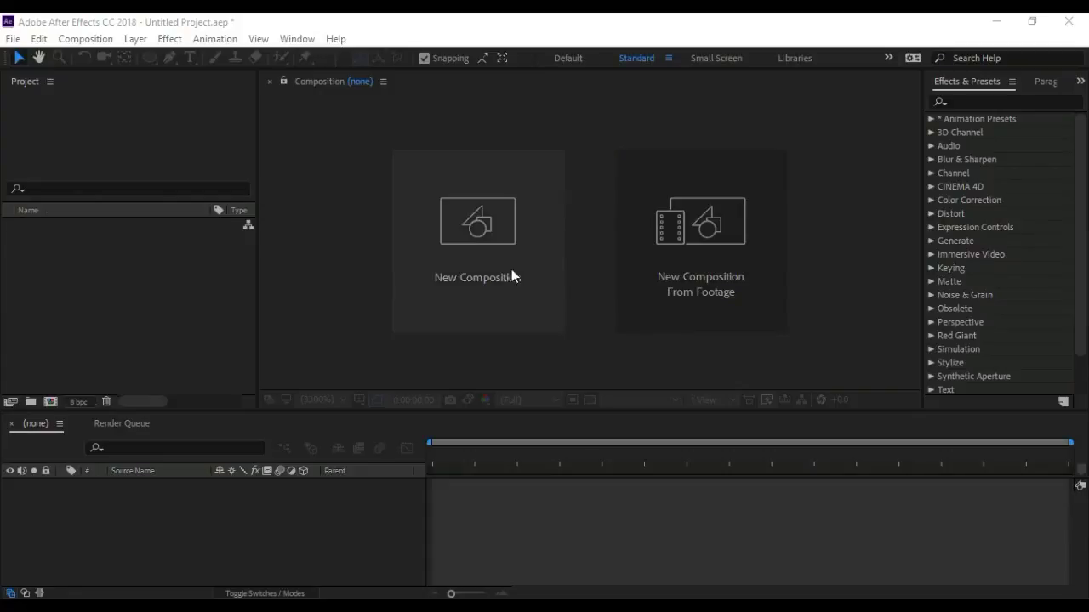
Open the Composition Settings dialog through Composition > New Composition.
click(355, 295)
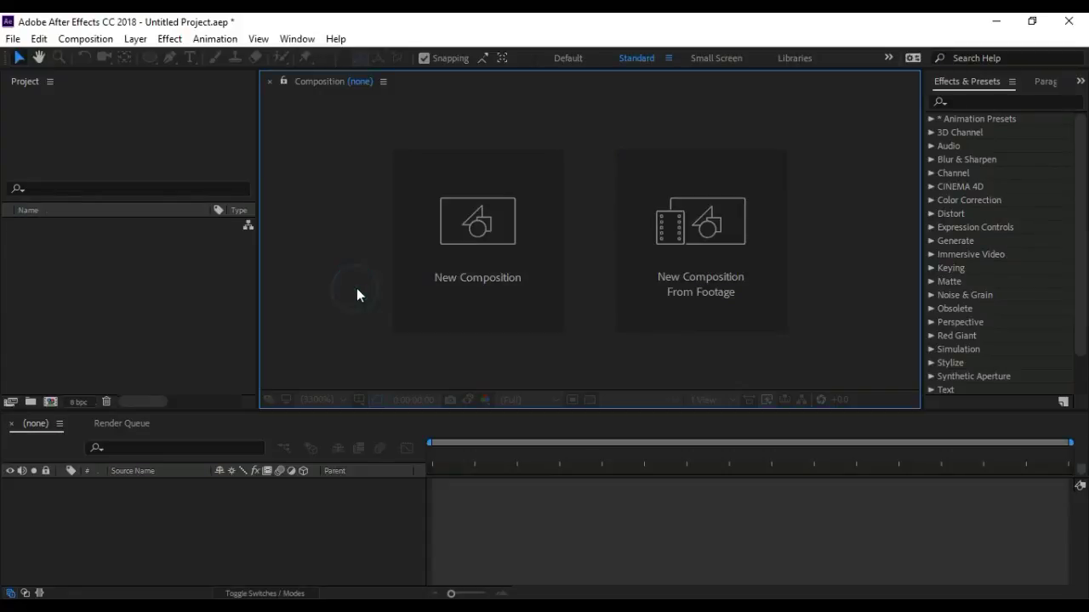
click(444, 288)
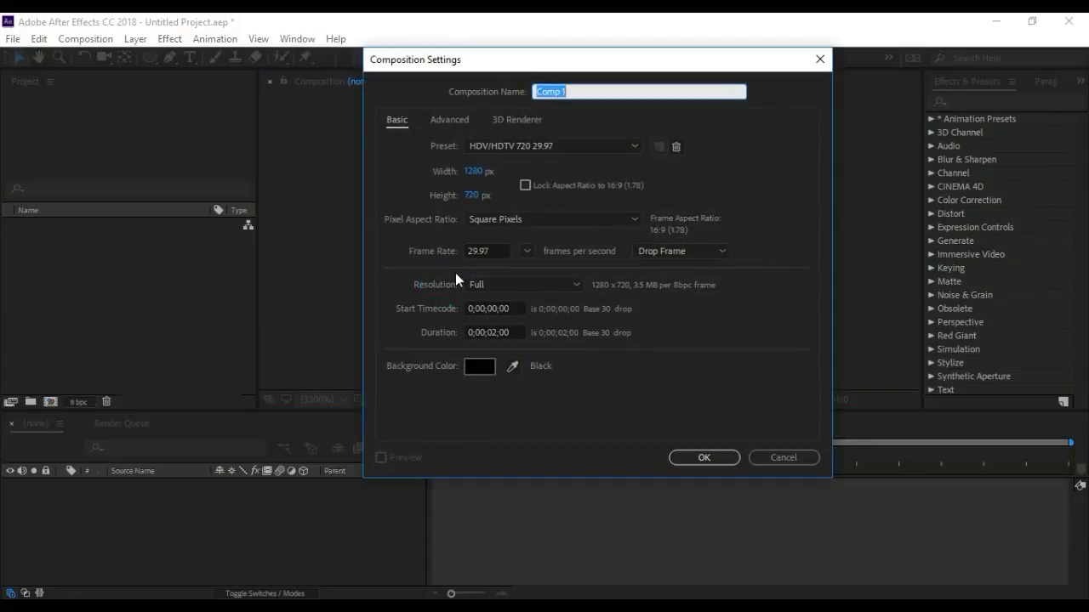
click(785, 459)
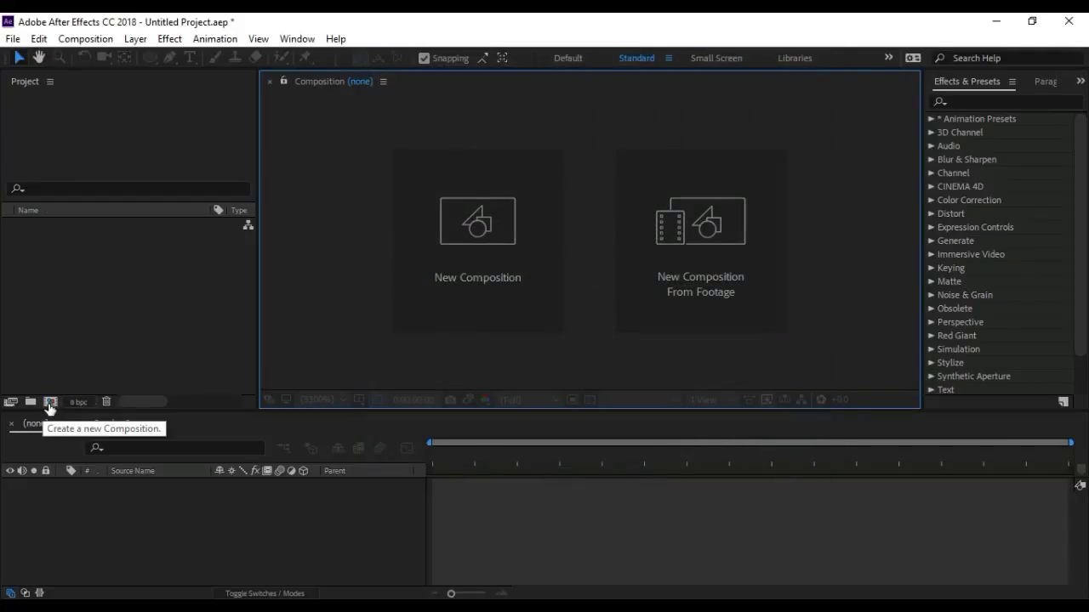
click(85, 38)
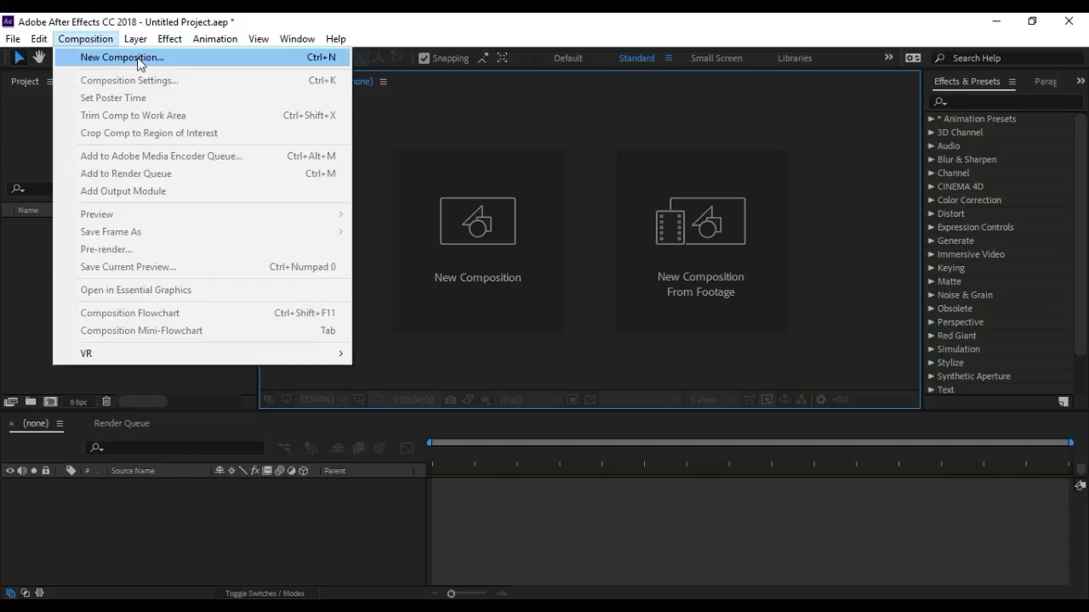
click(139, 58)
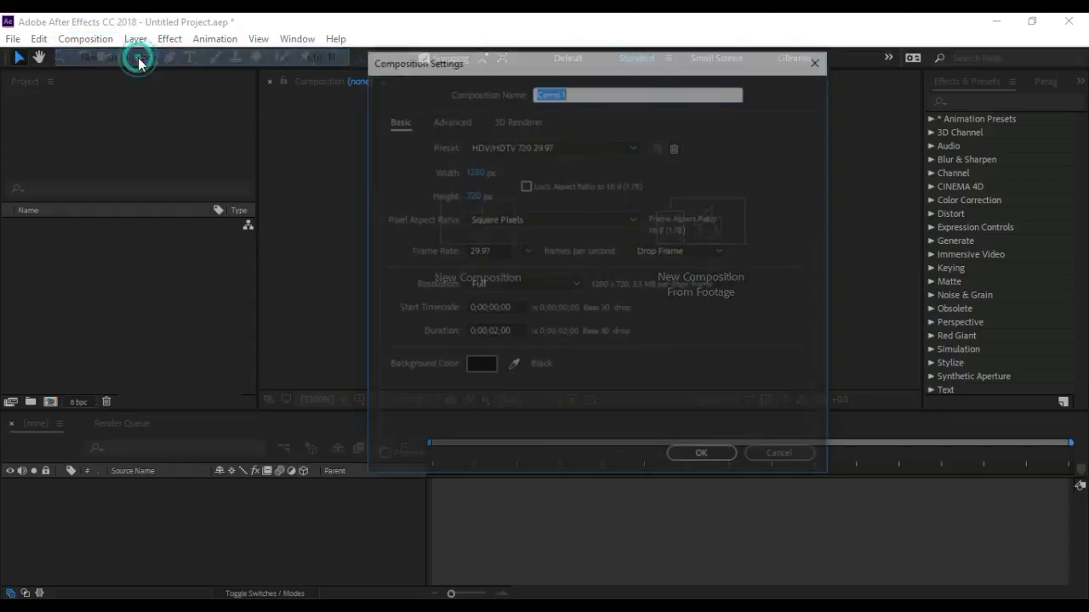
Create Comp 1 with width 400, height 400 and a 24 fps frame rate.
click(472, 172)
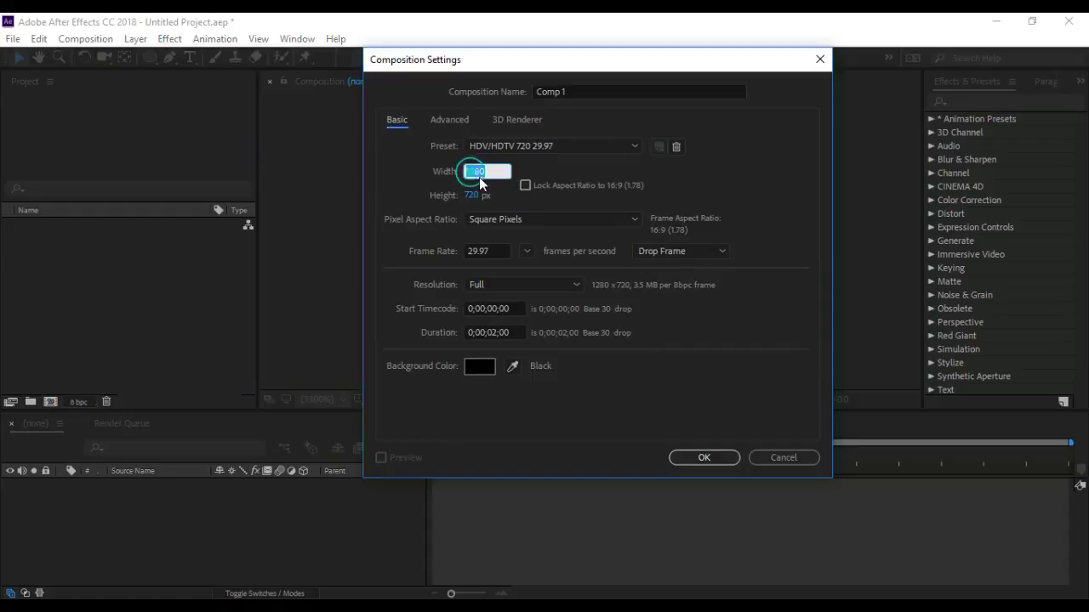
text(400)
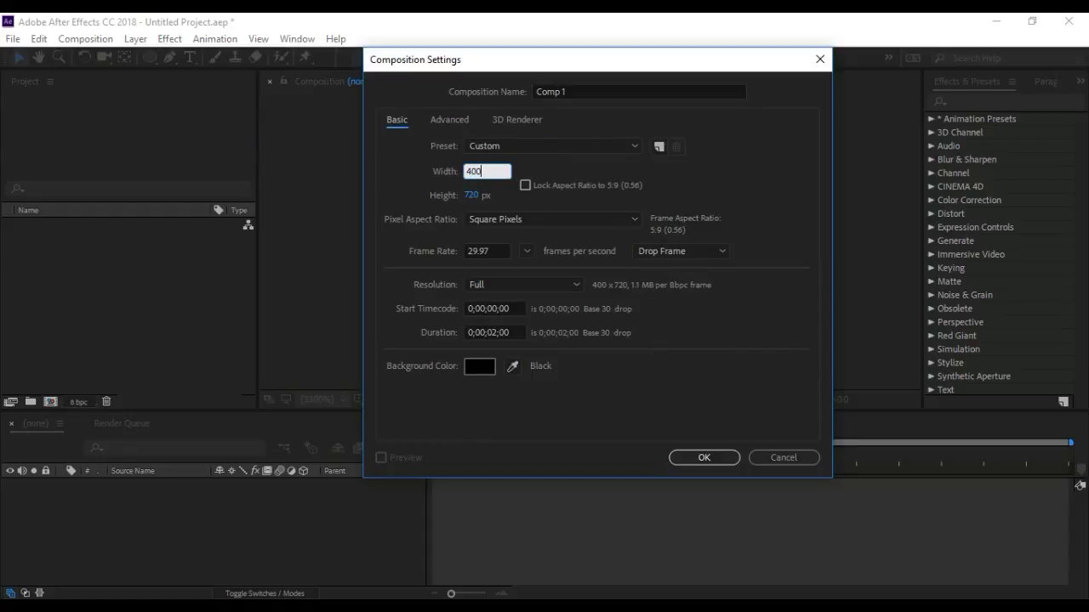
click(479, 196)
text(400)
click(478, 254)
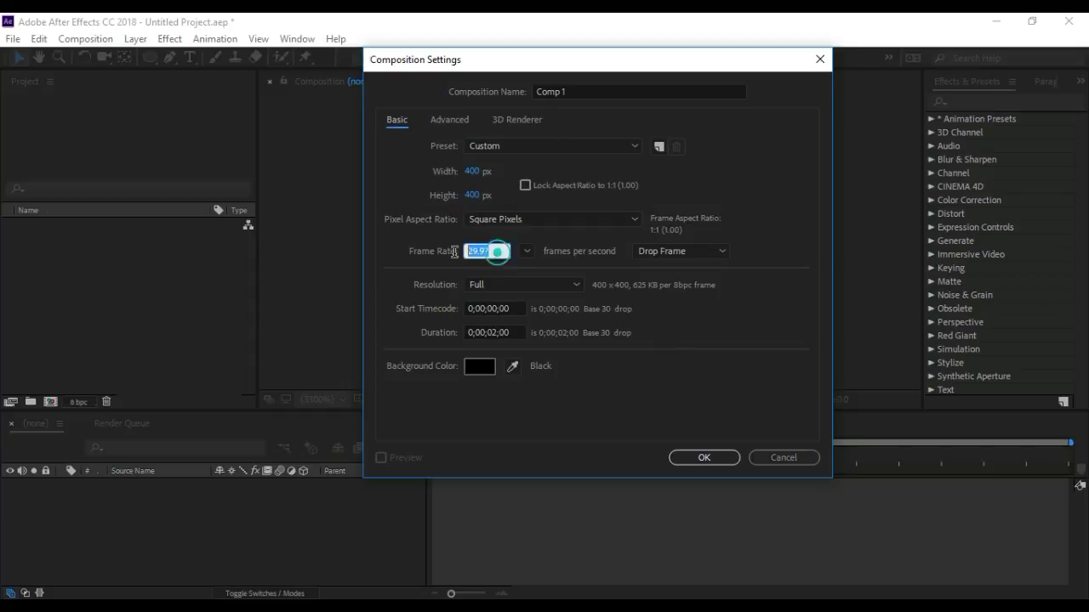
text(24)
click(701, 458)
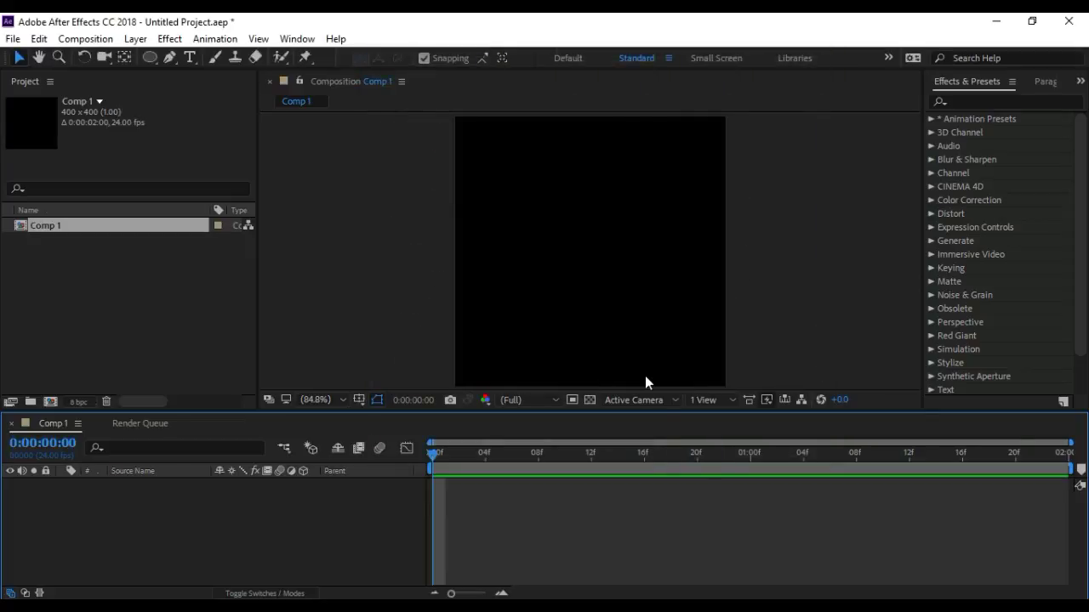
Add a new shape layer and draw an orange circle about 150 px across near the centre.
right_click(226, 504)
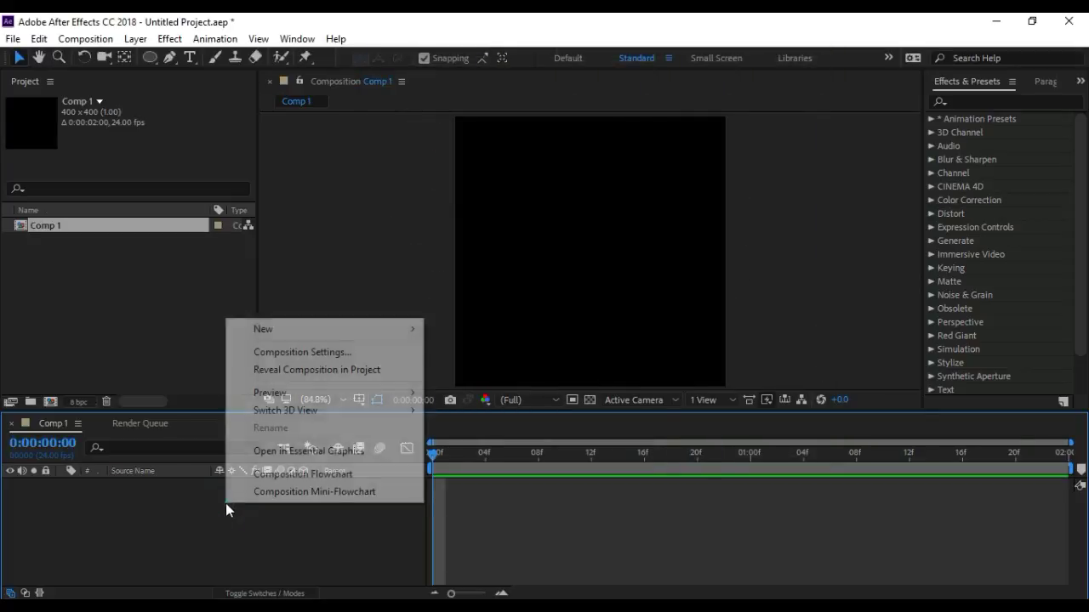
mouse_move(325, 334)
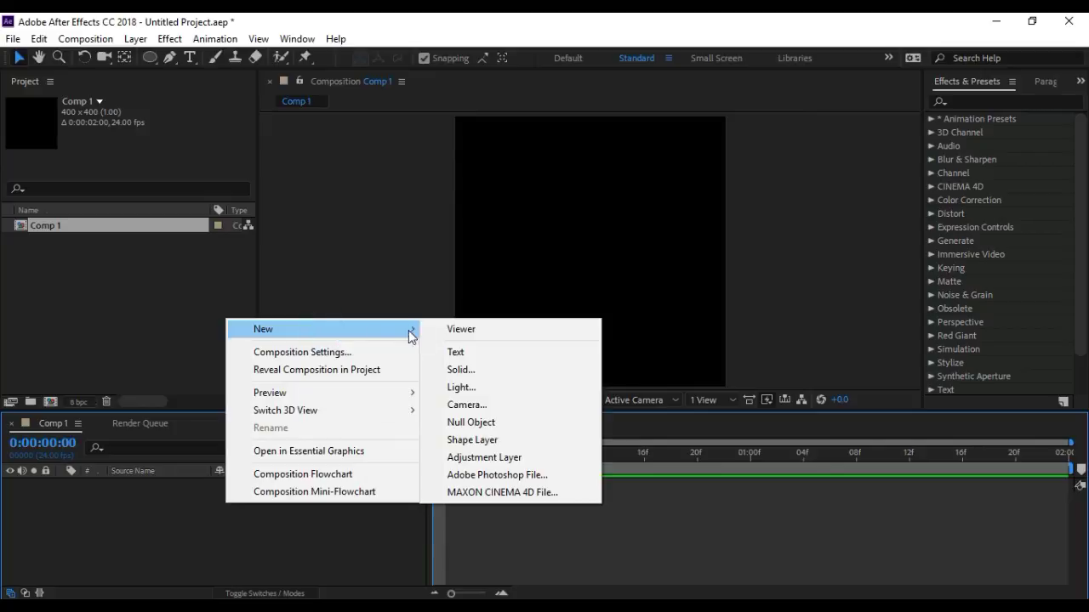
click(476, 440)
key(q)
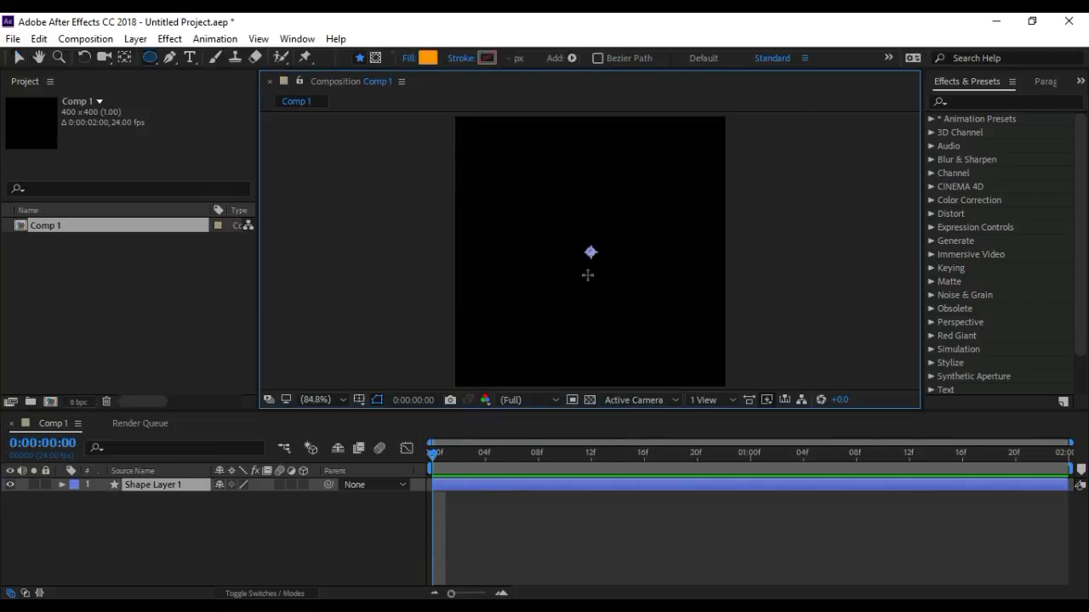
drag(591, 252, 647, 295)
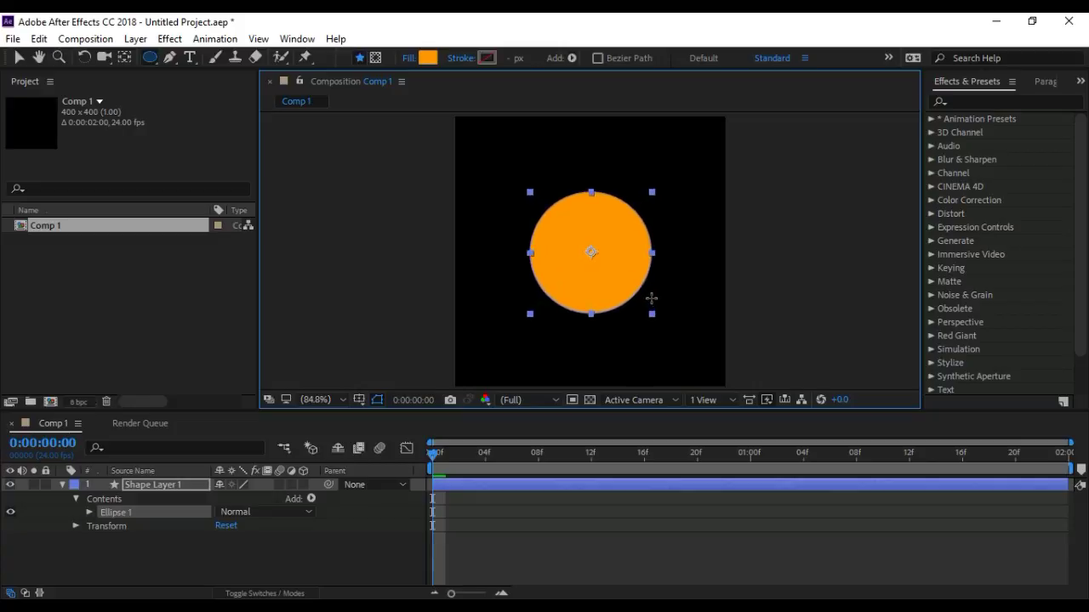
drag(647, 294, 653, 308)
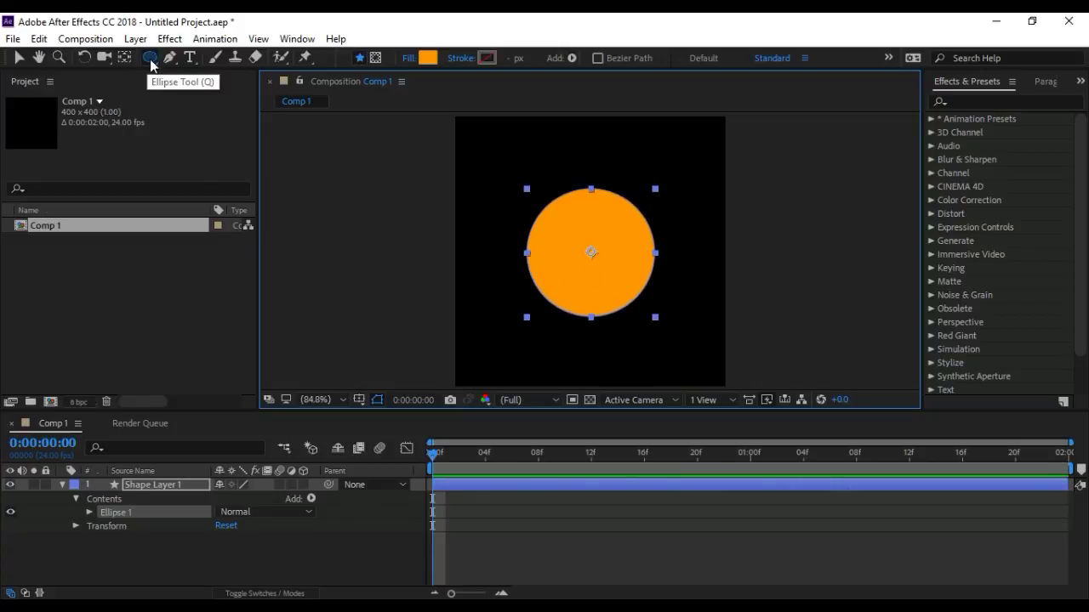
Switch to the Selection tool and reselect Shape Layer 1.
click(150, 59)
click(18, 57)
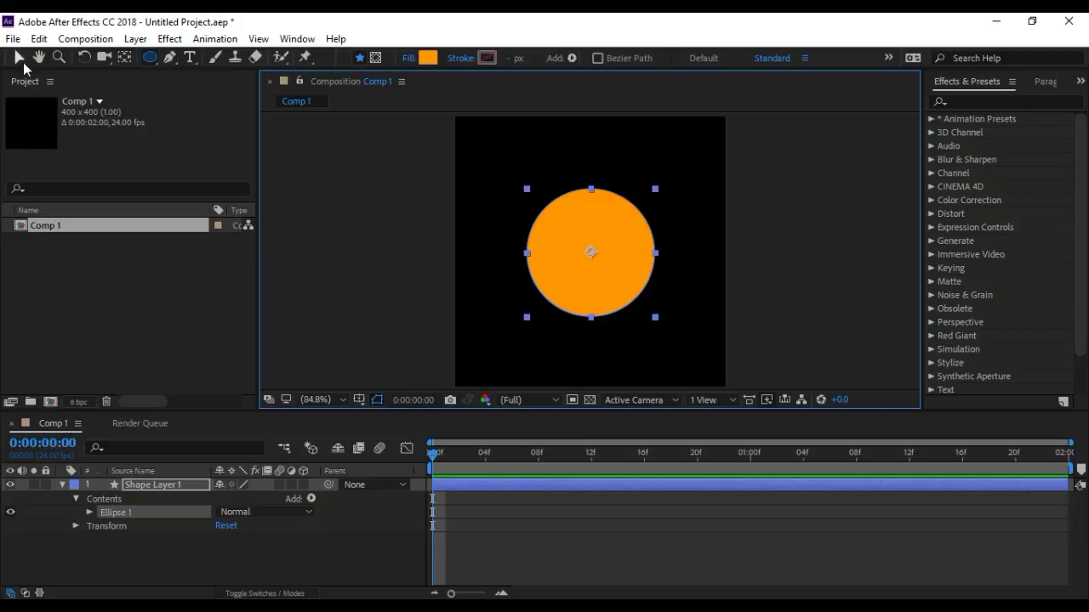
click(322, 233)
click(160, 484)
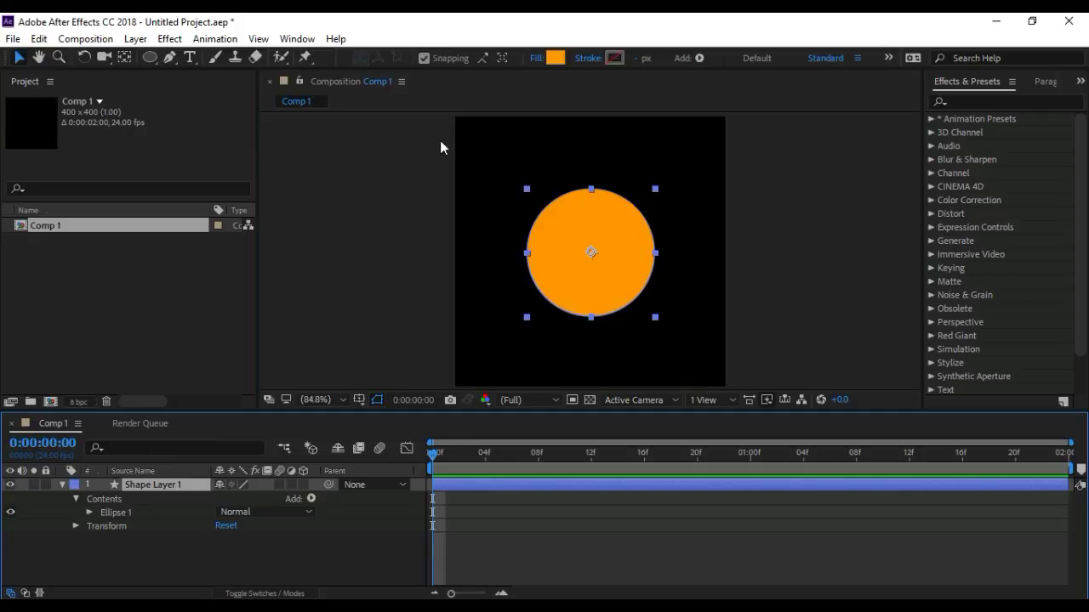
click(297, 38)
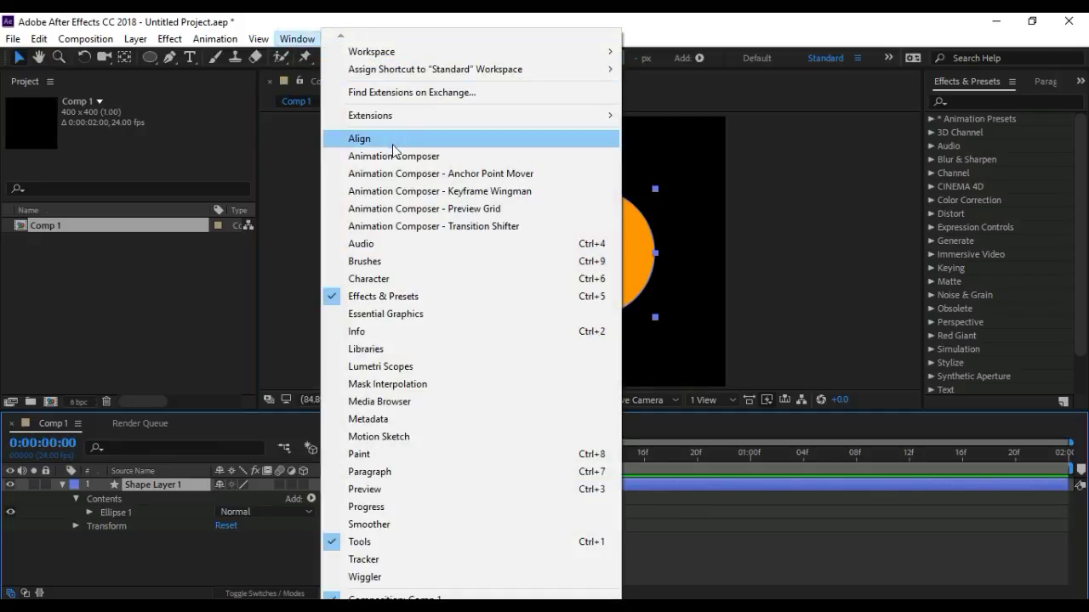
Open the Align panel and centre the orange circle vertically and horizontally in Comp 1.
click(392, 143)
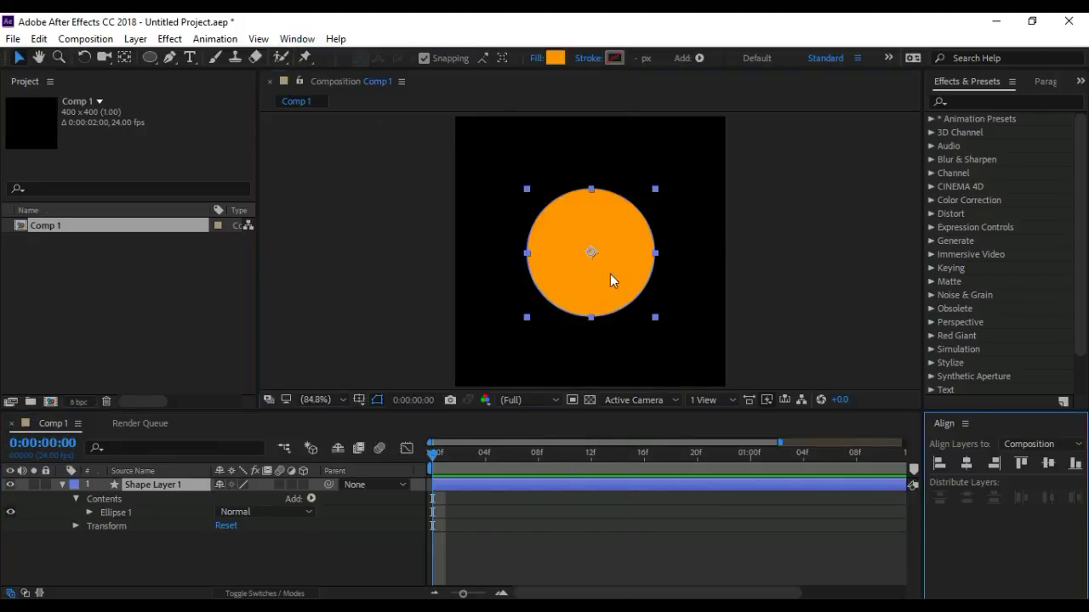
drag(612, 274, 543, 279)
click(1048, 466)
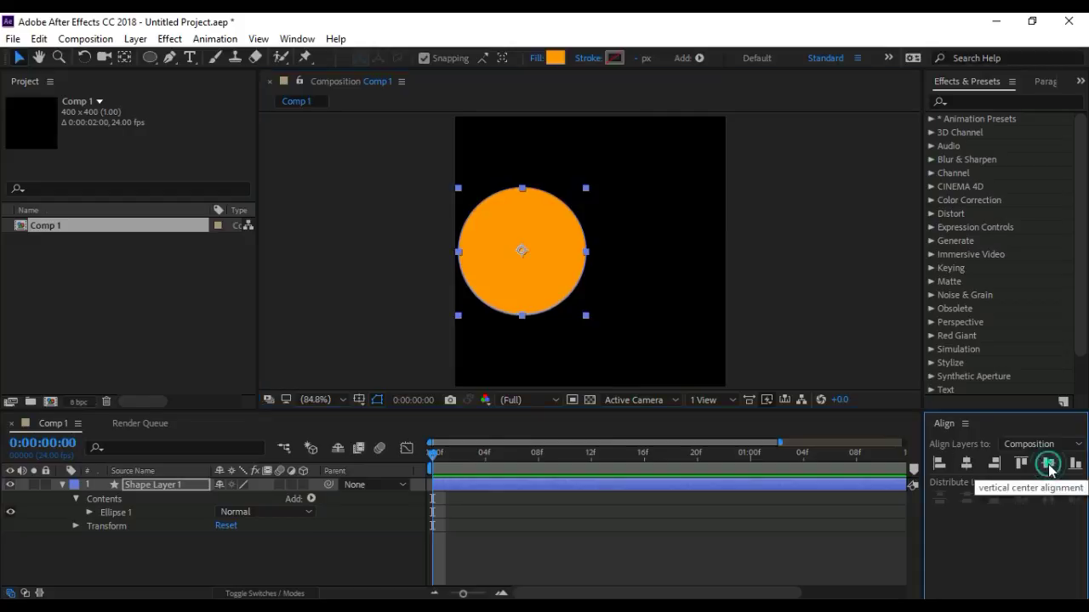
click(968, 464)
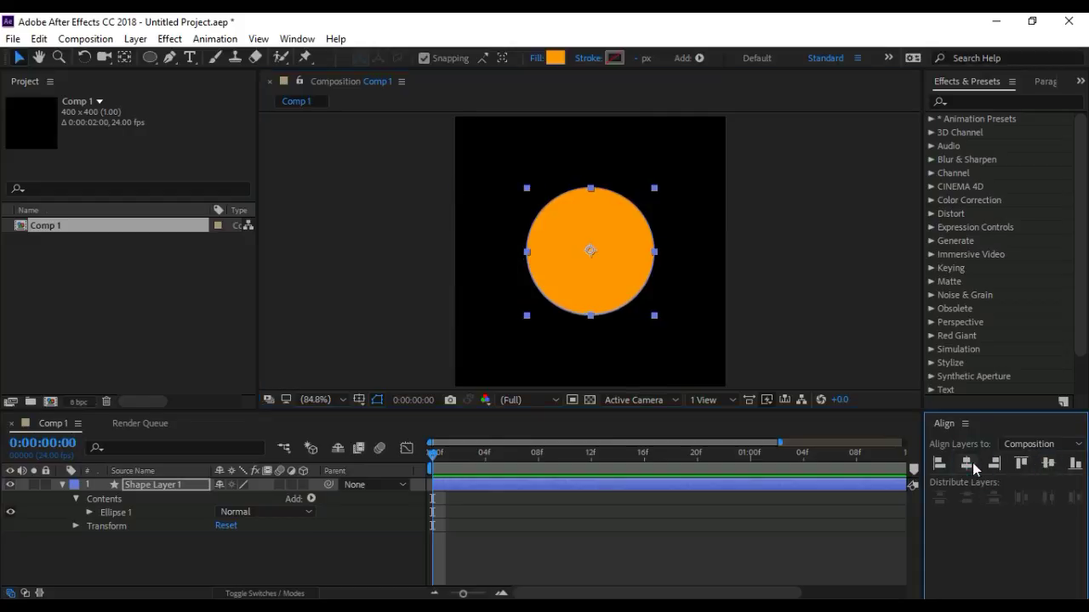
click(820, 292)
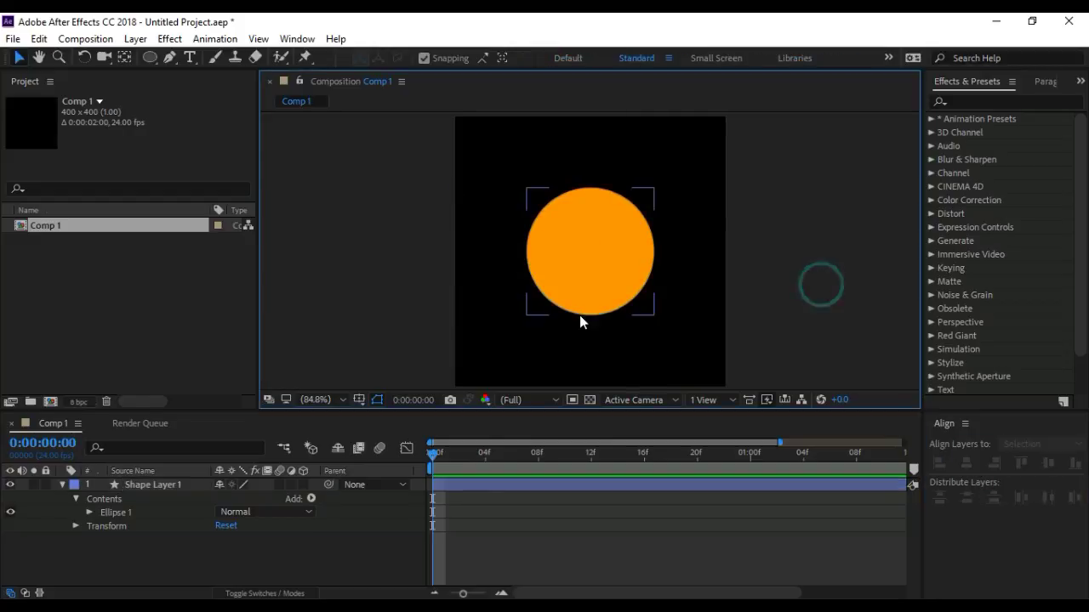
click(166, 485)
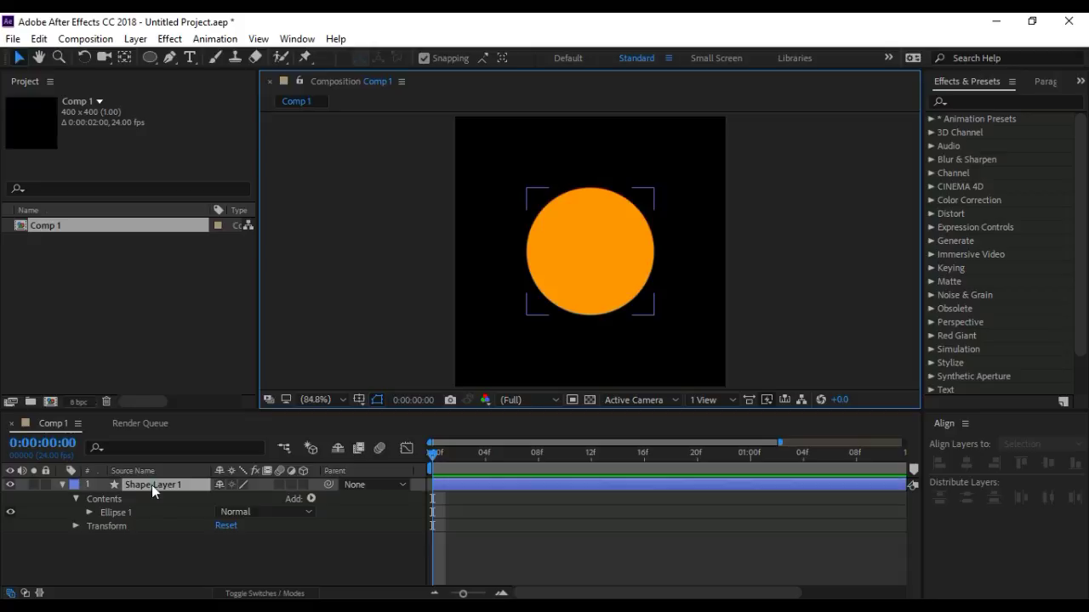
Inspect Ellipse 1's properties, then show only the keyframed Size and Stroke Width with U.
click(86, 512)
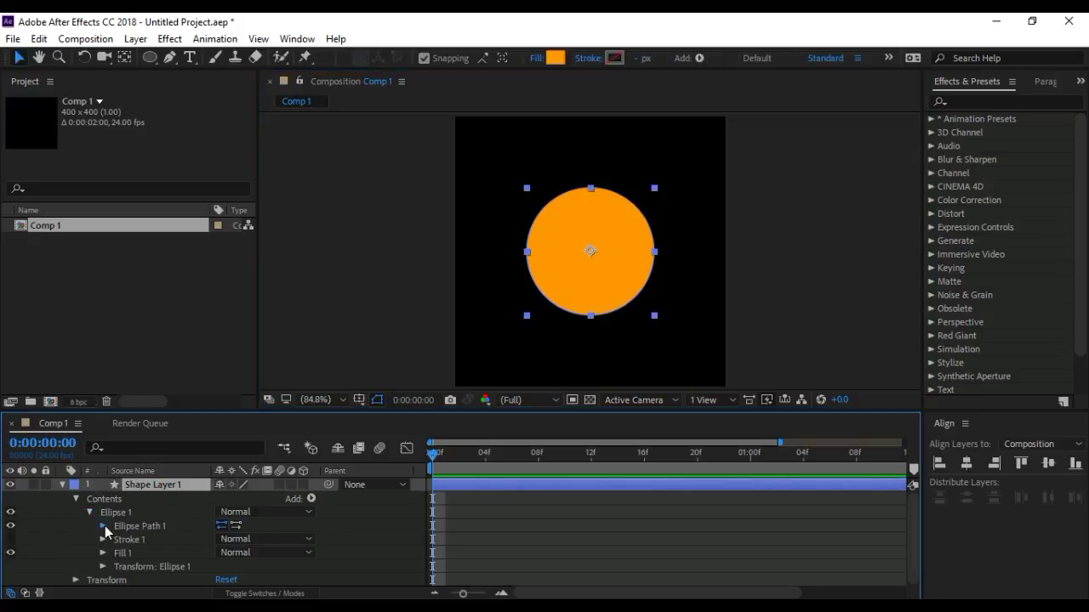
click(104, 525)
click(132, 540)
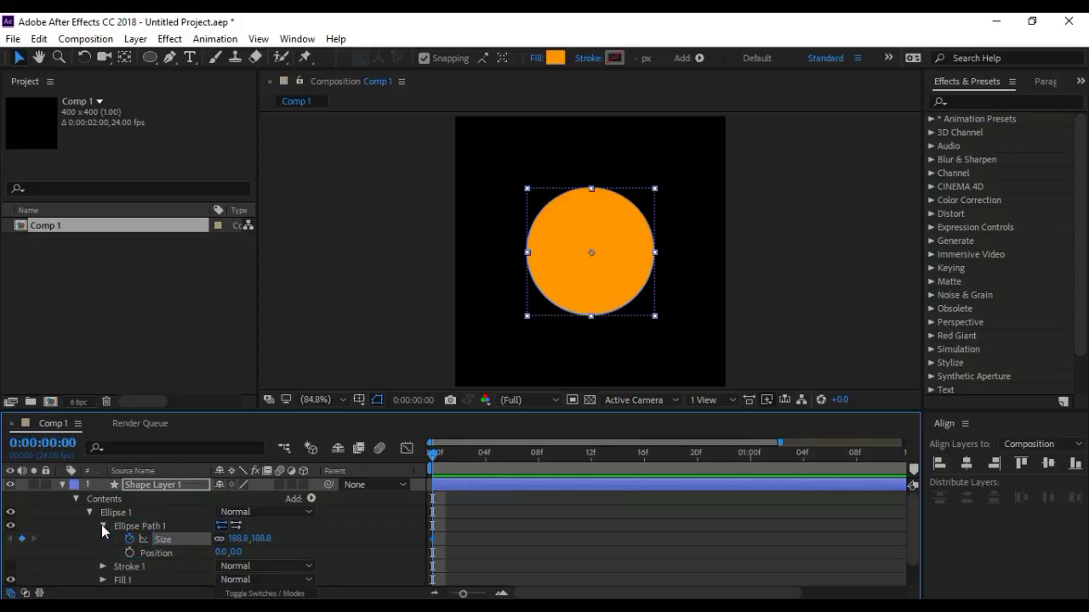
click(101, 526)
click(103, 539)
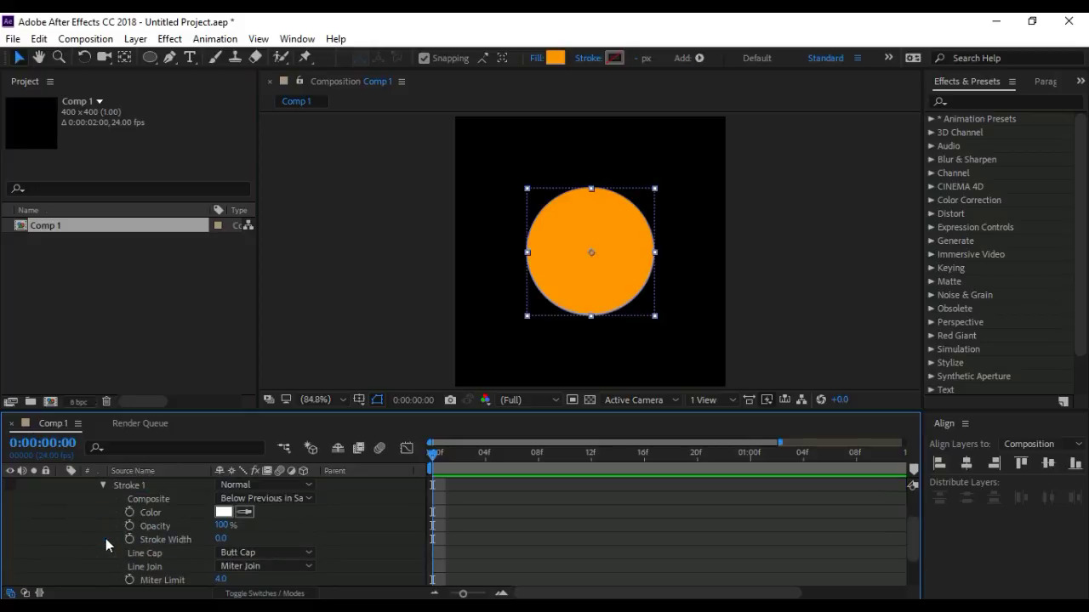
click(102, 485)
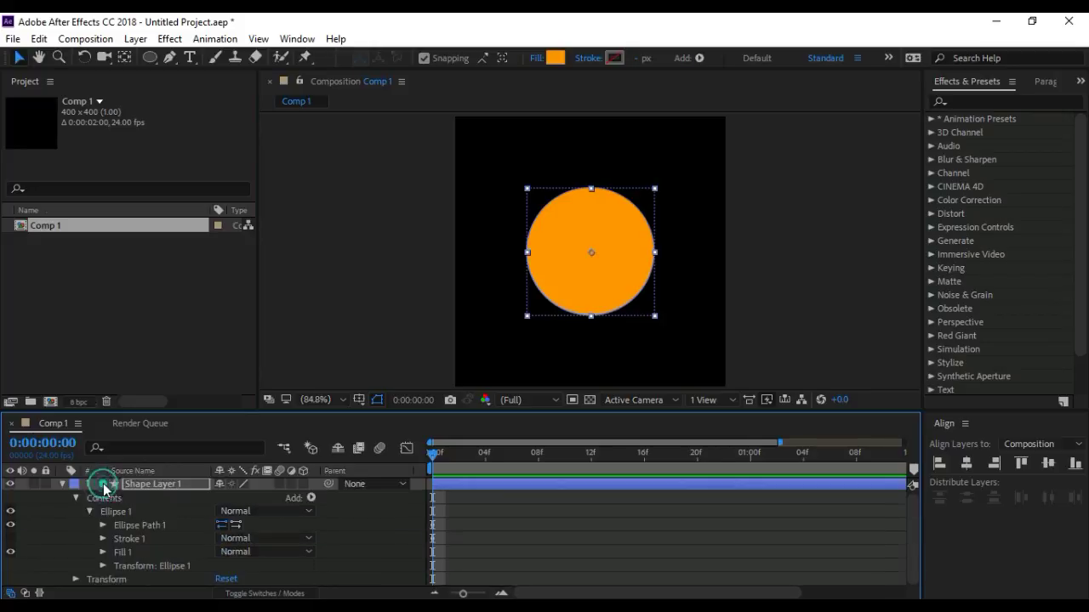
click(62, 484)
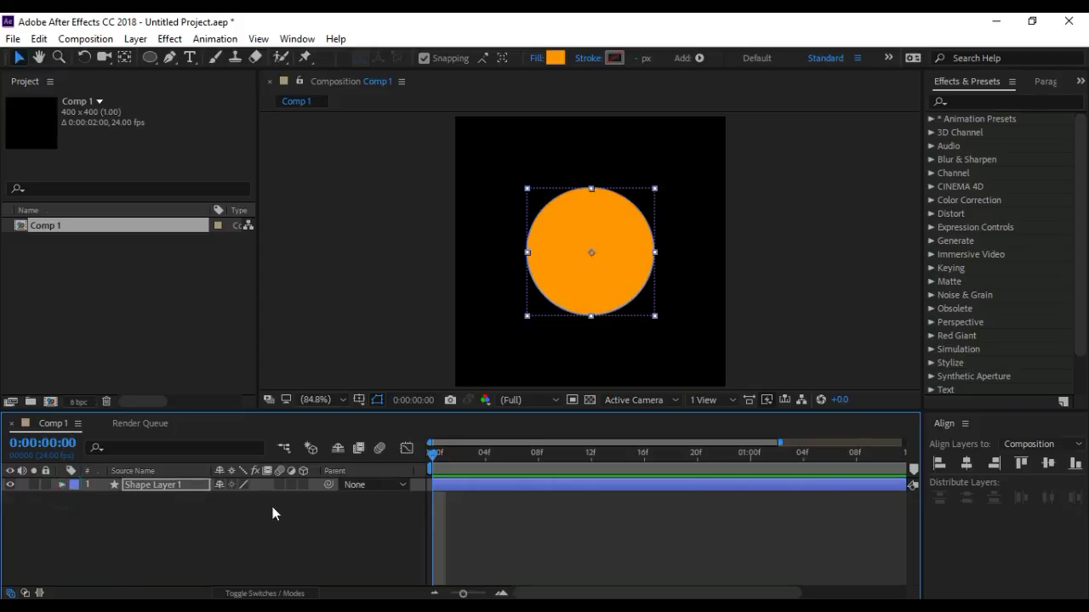
click(474, 488)
key(u)
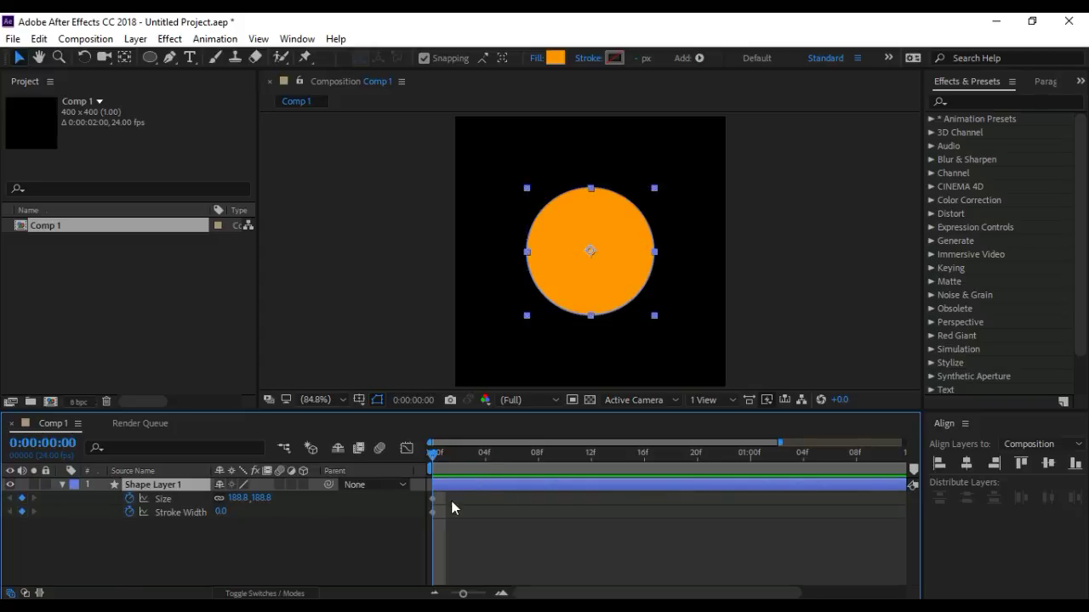
Move the Size and Stroke Width keyframes to the one-second mark.
drag(452, 506, 428, 493)
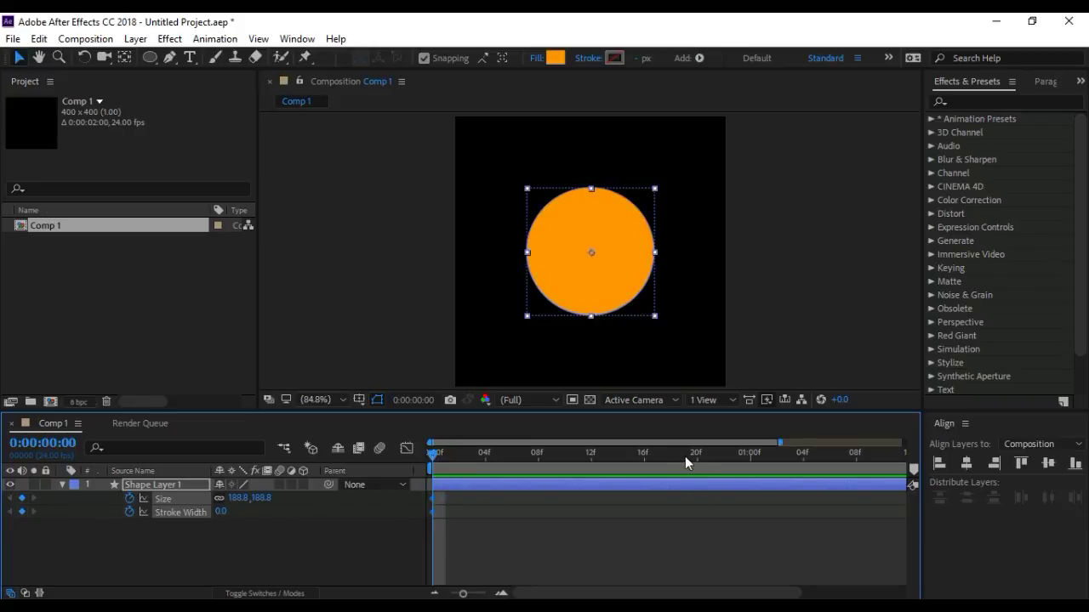
drag(709, 453, 750, 453)
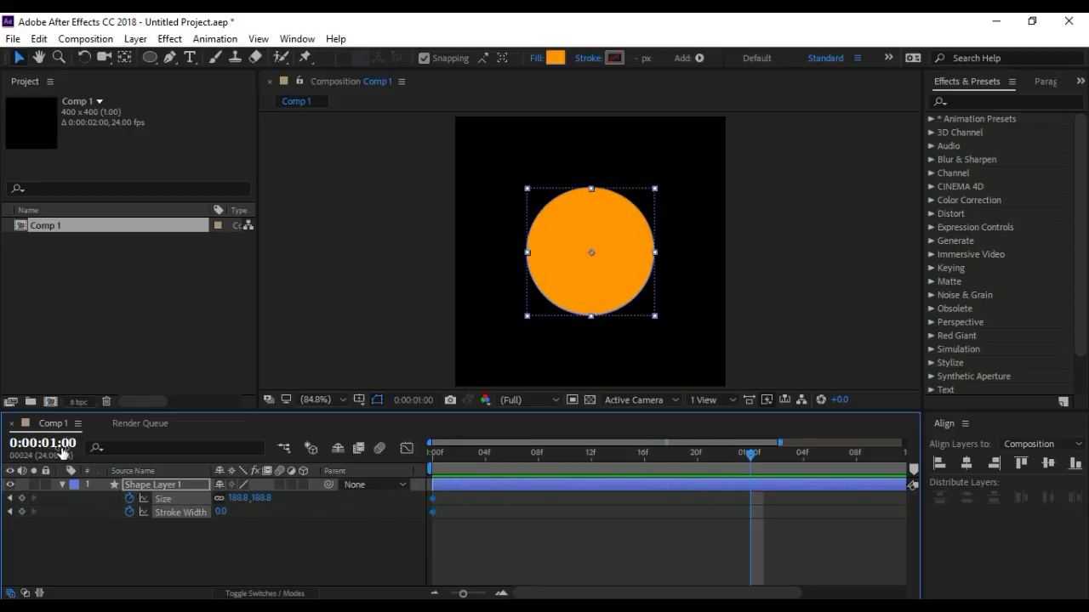
drag(435, 502, 749, 512)
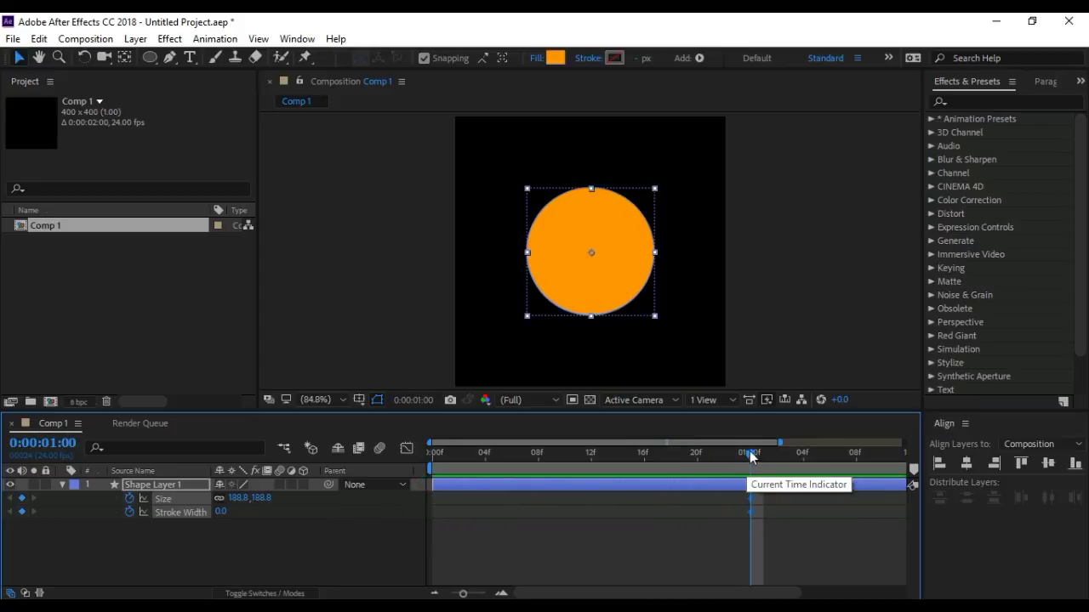
drag(749, 451, 426, 463)
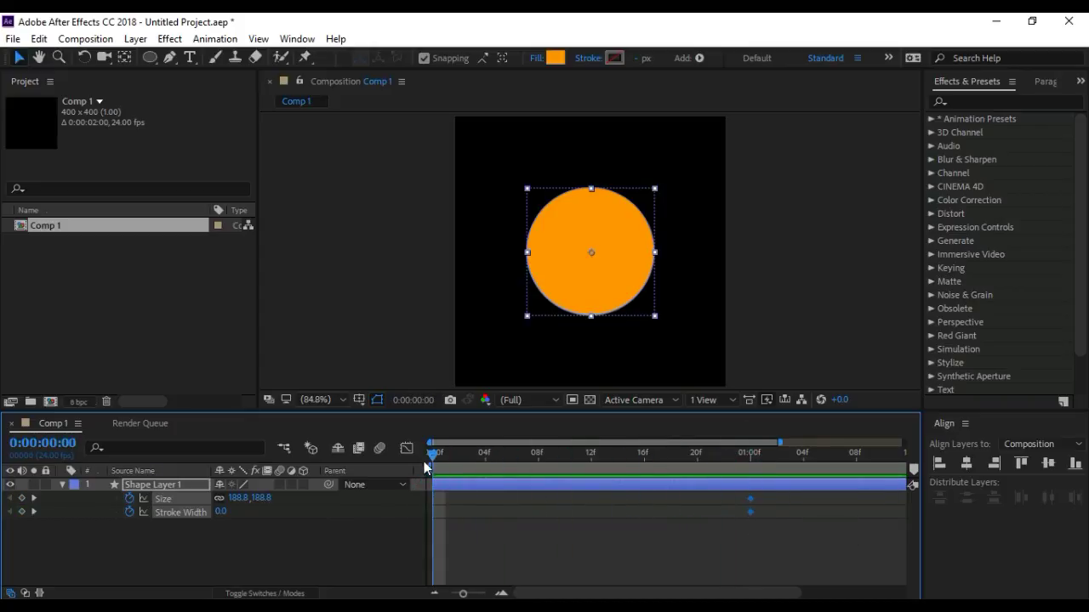
At frame 0, set Size to 0 and Stroke Width to 15, then scrub to preview.
click(238, 498)
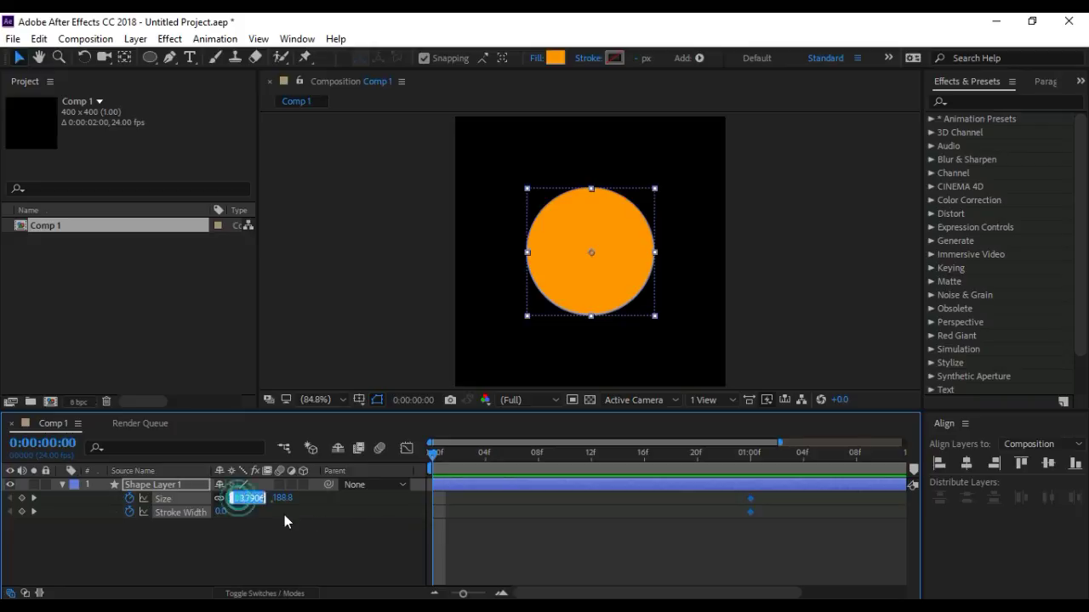
text(0)
key(Return)
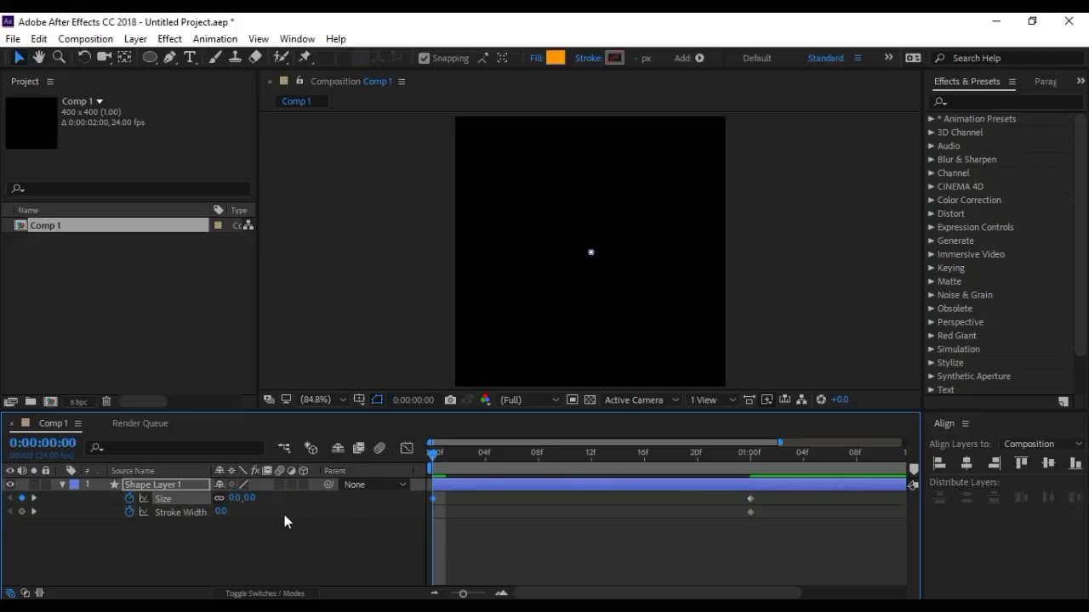
click(220, 512)
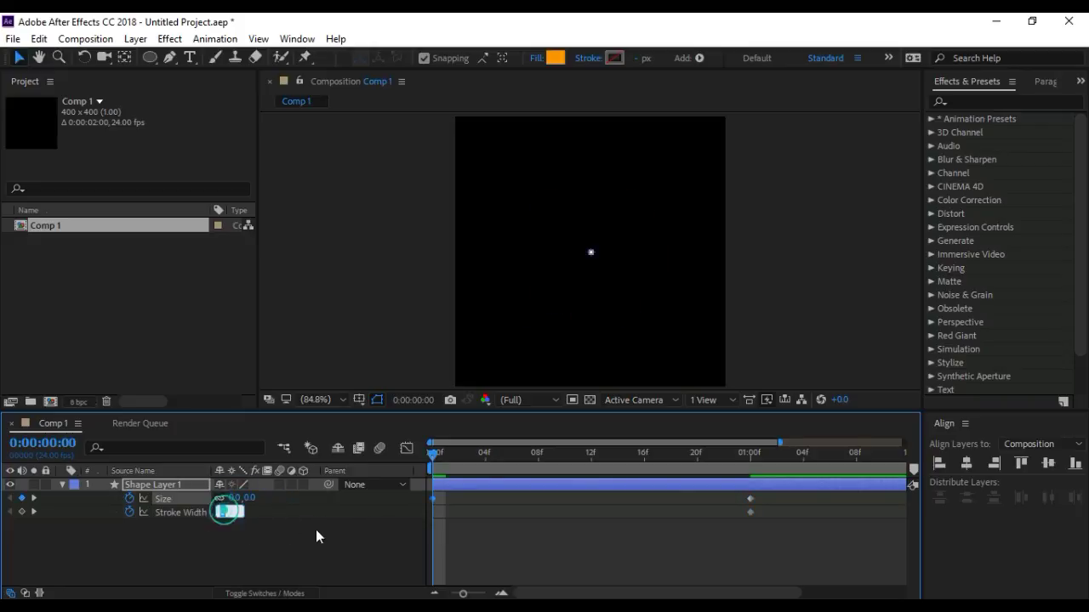
text(15)
key(Return)
click(316, 537)
drag(431, 452, 749, 459)
click(264, 493)
click(143, 486)
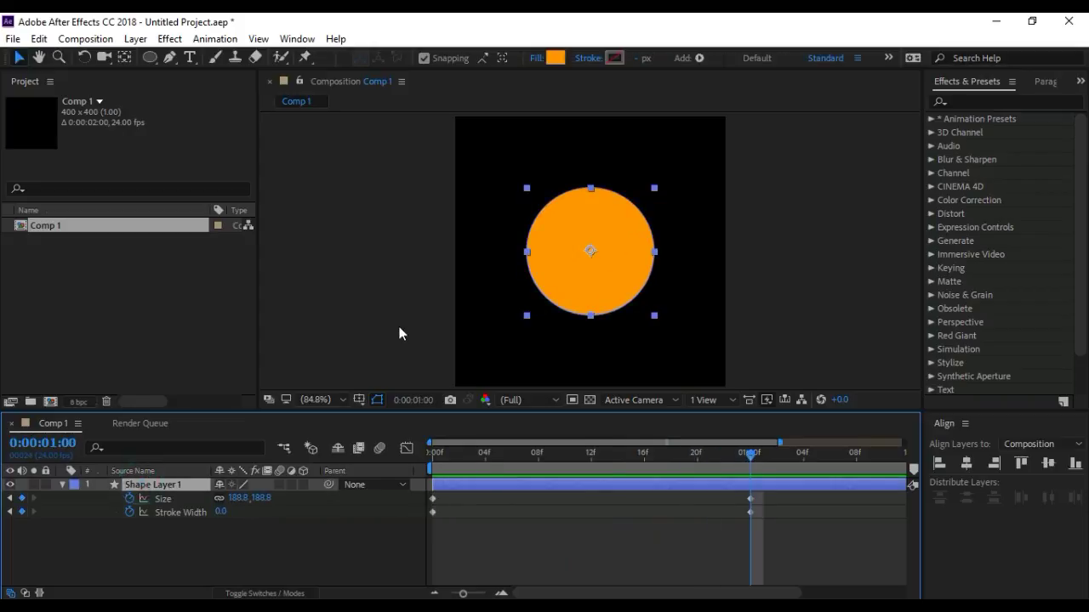
Give the circle a solid white (FFFFFF) stroke and scrub back to the first frame.
click(589, 66)
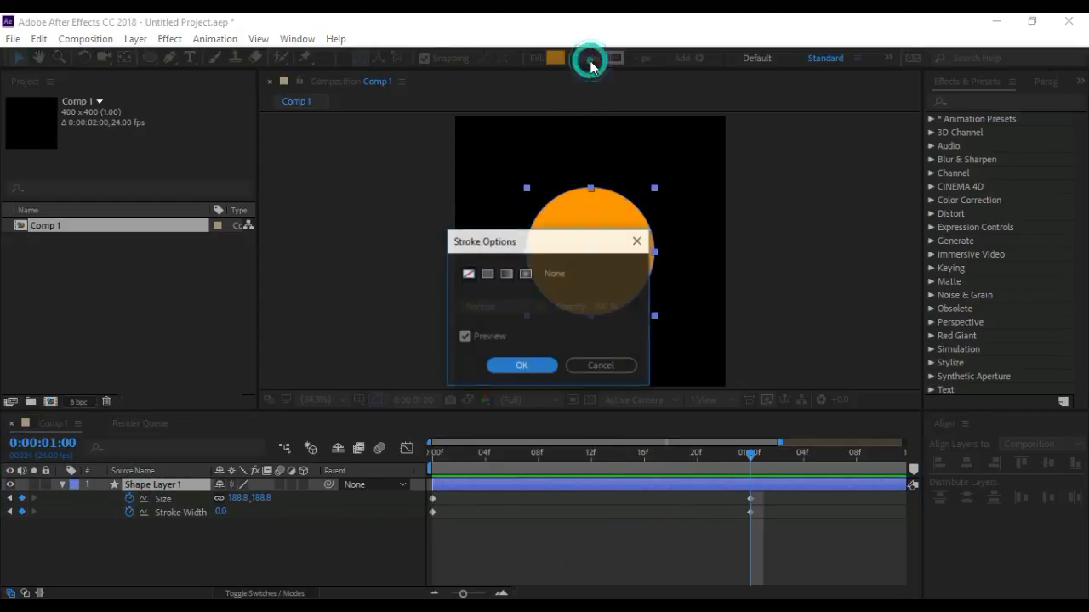
click(485, 273)
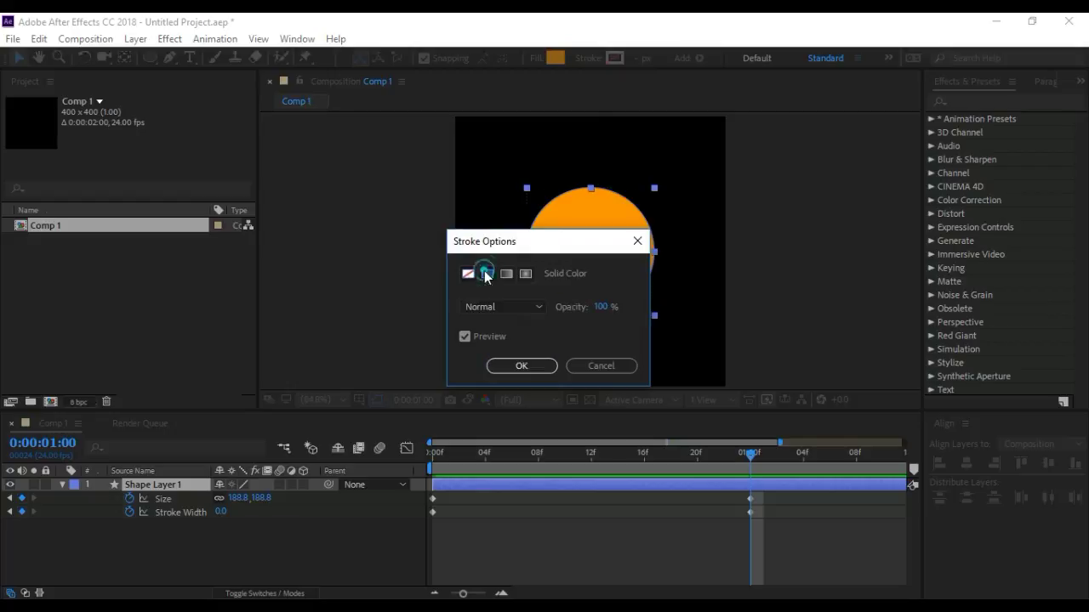
click(520, 366)
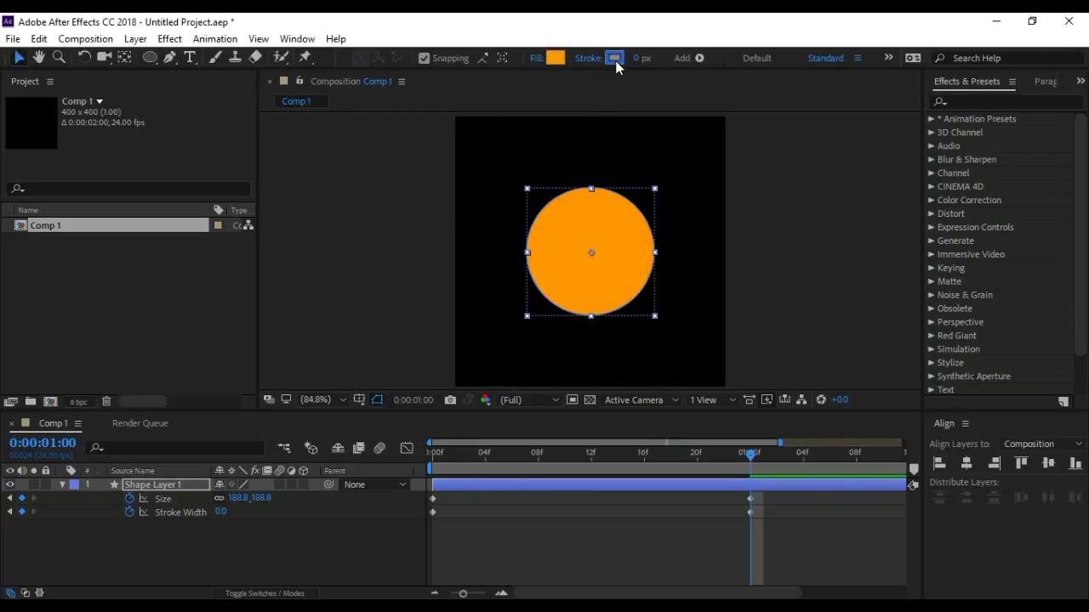
click(614, 58)
drag(611, 238, 599, 223)
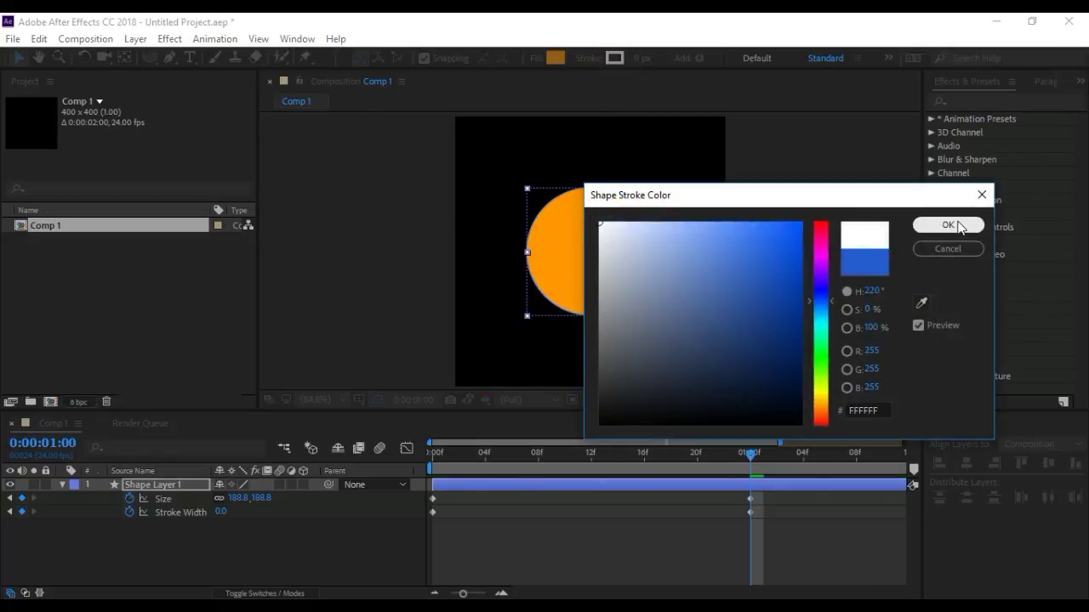
click(948, 225)
click(774, 357)
mouse_move(745, 454)
mouse_down()
mouse_move(446, 466)
mouse_move(552, 471)
mouse_up()
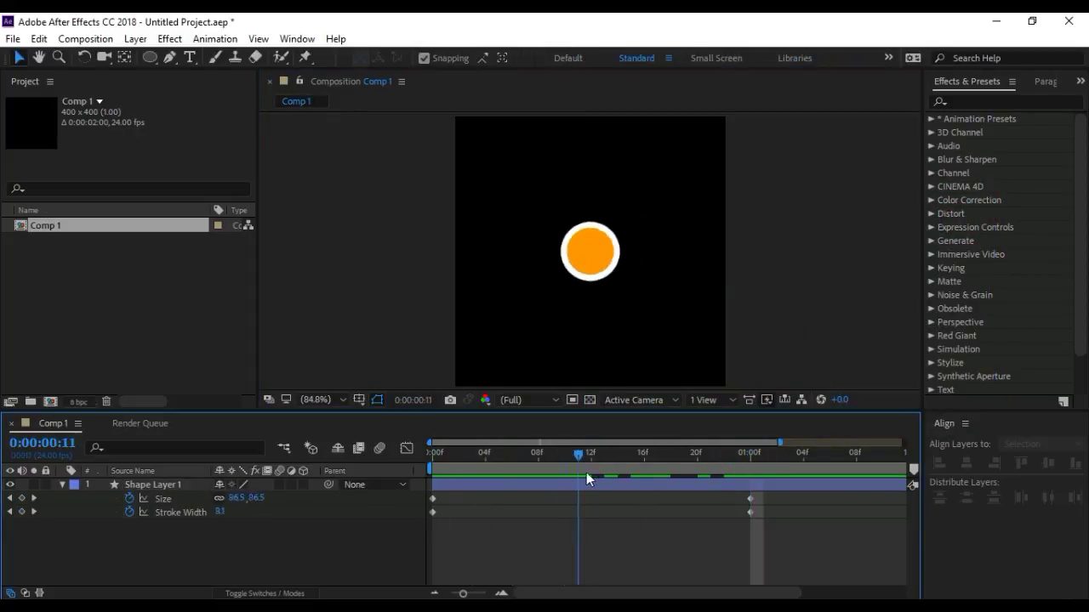
click(435, 469)
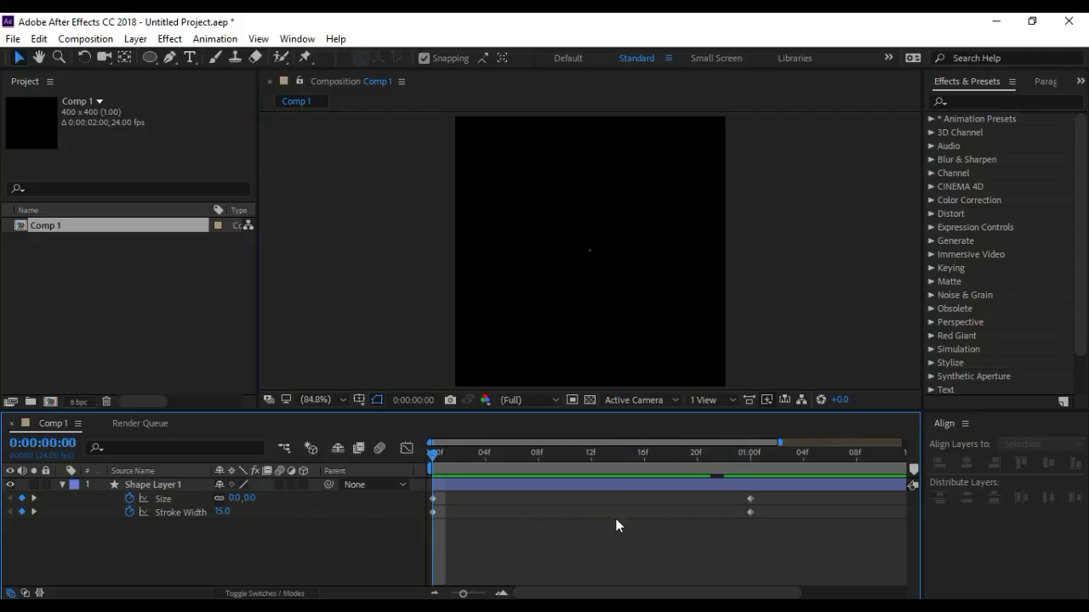
click(161, 499)
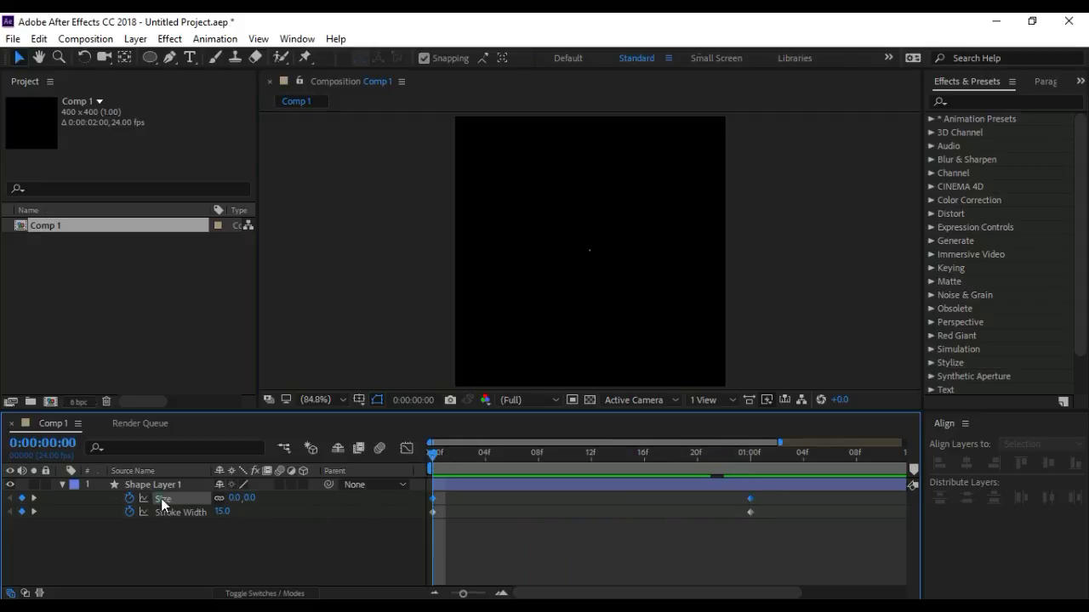
Apply Keyframe Assistant > Easy Ease to the Size keyframes and show the speed graph.
right_click(432, 499)
mouse_move(543, 488)
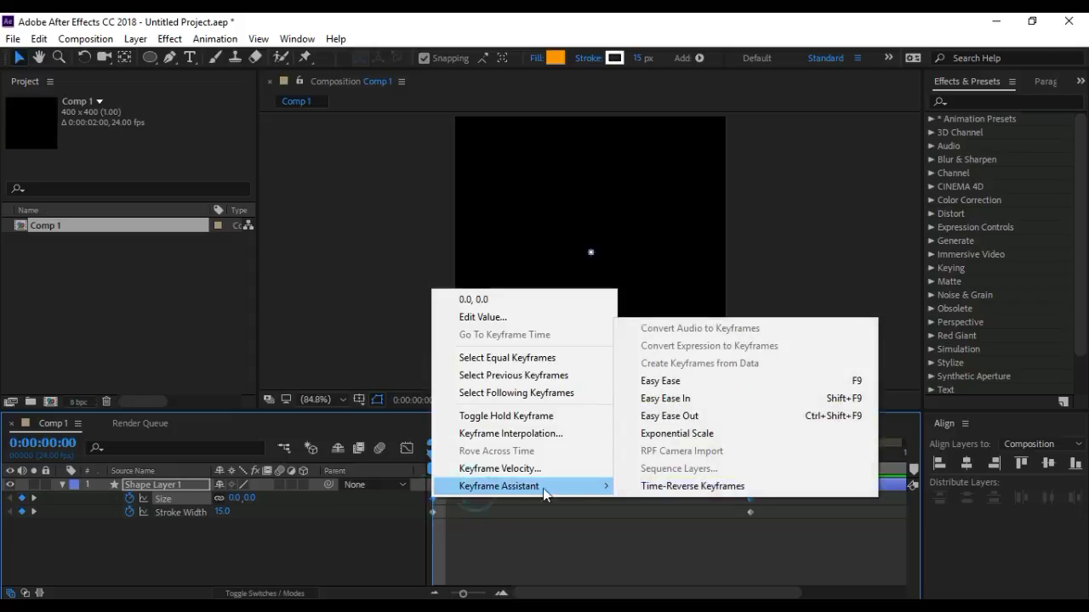
click(677, 384)
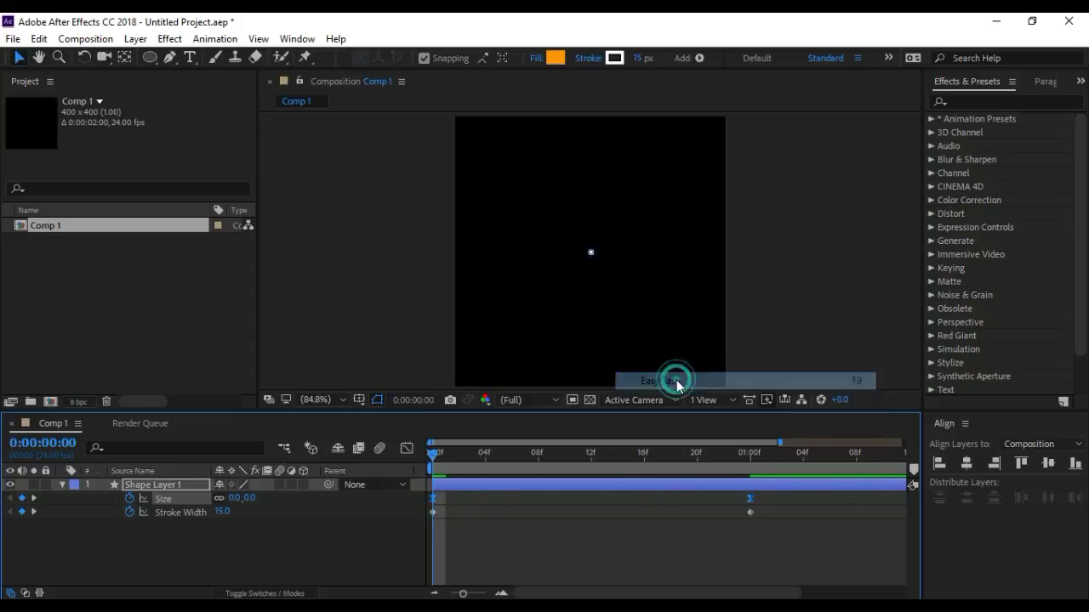
click(408, 448)
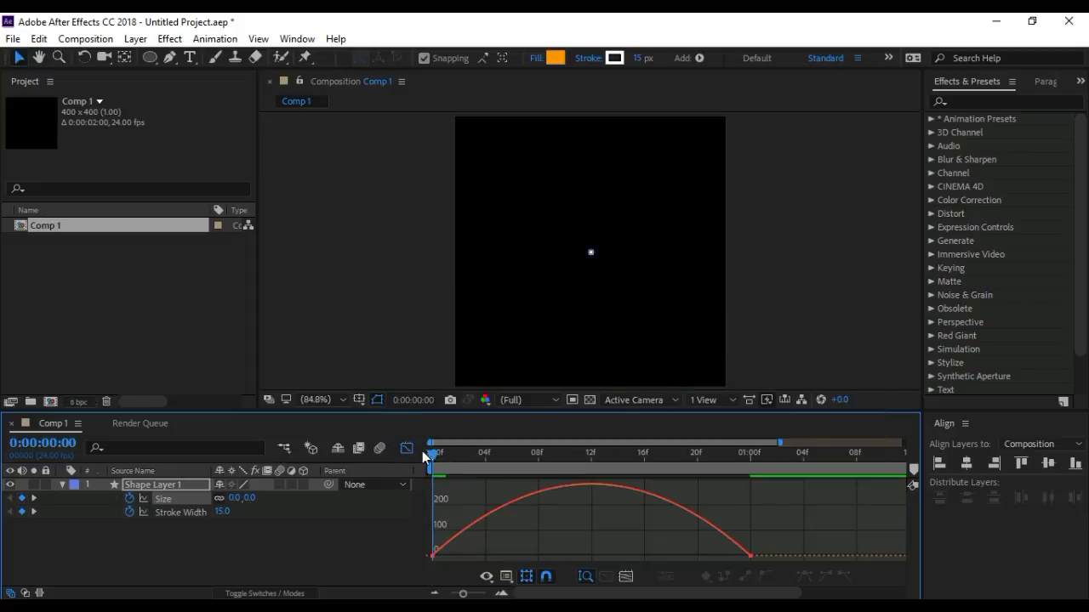
Adjust the Size keyframes' influence handles so speed peaks early and eases out.
click(507, 577)
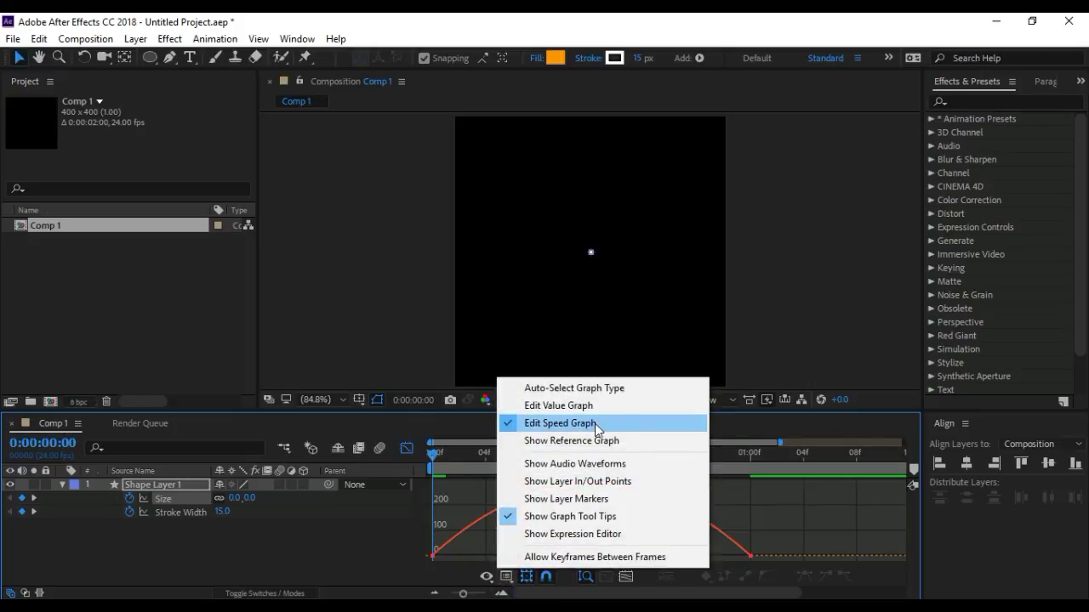
click(765, 513)
drag(766, 545, 417, 559)
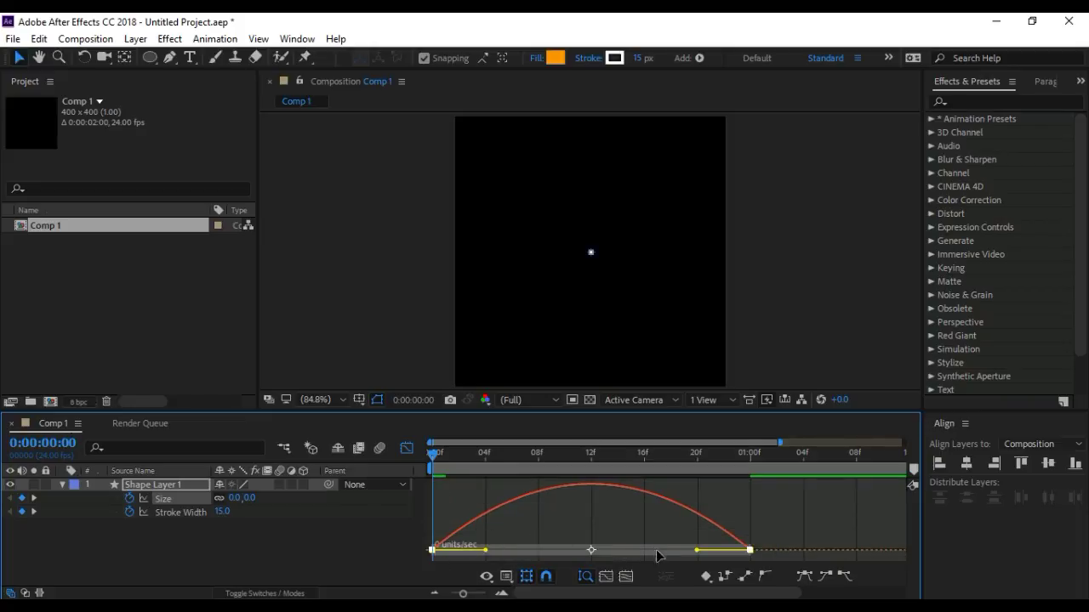
drag(696, 550, 648, 551)
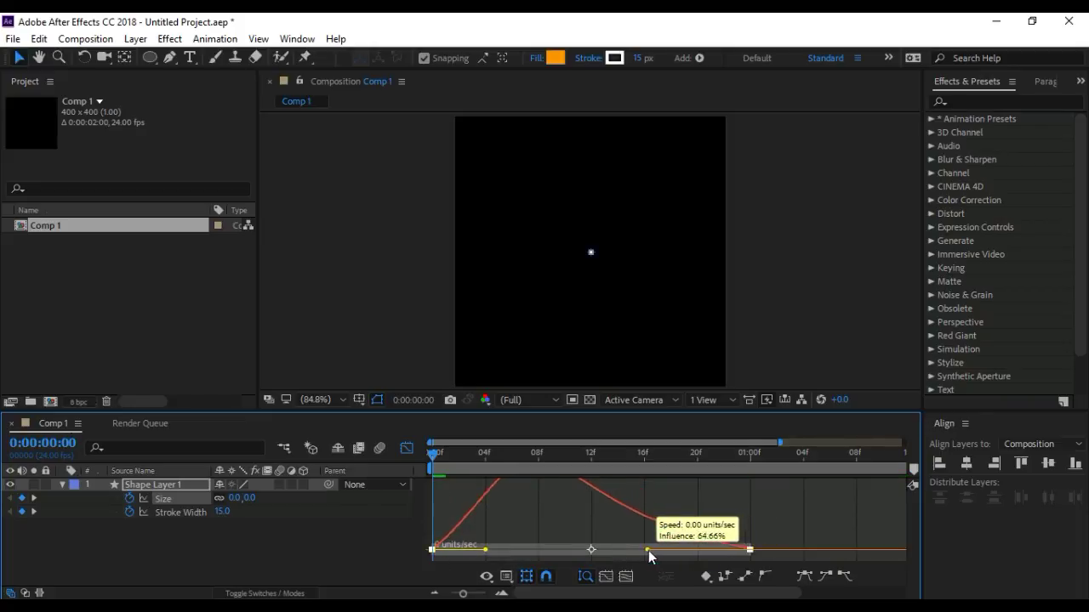
drag(543, 452, 527, 453)
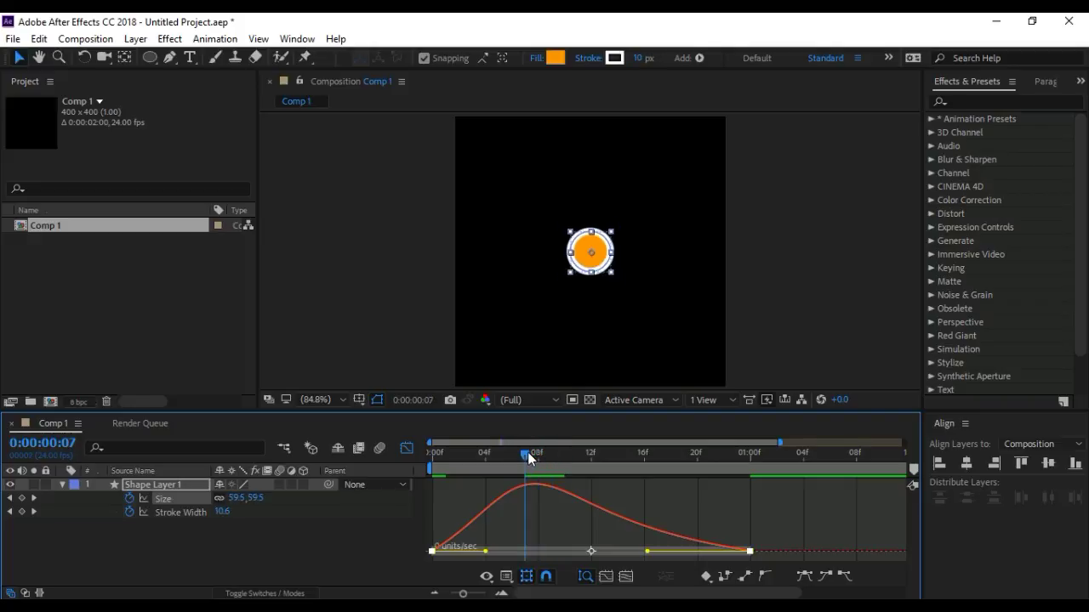
drag(484, 550, 465, 549)
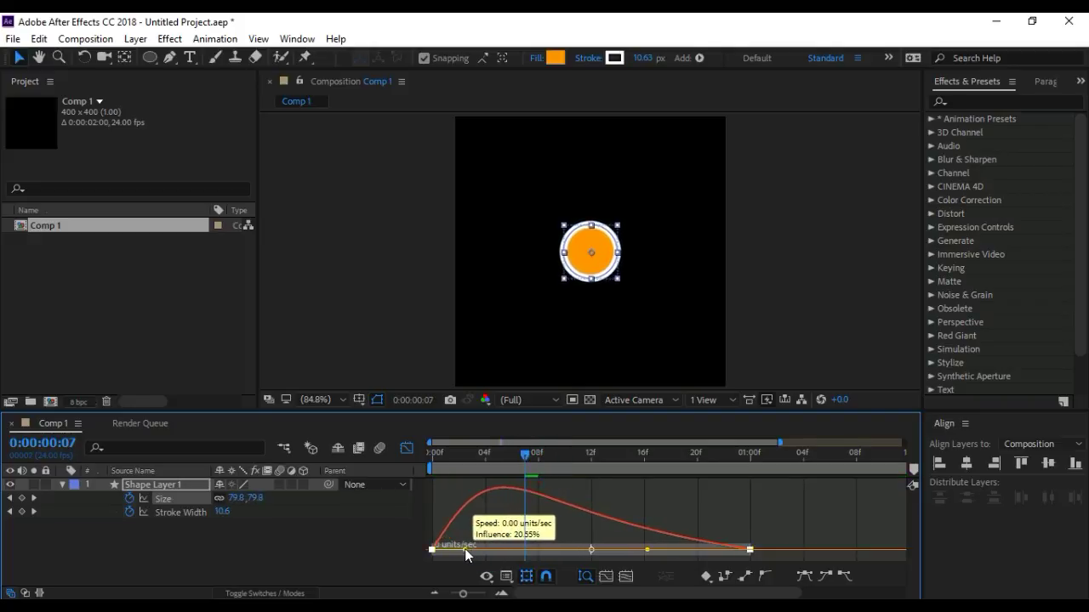
Scrub and play a preview of the burst, then return to the keyframe view.
mouse_move(528, 463)
mouse_down()
mouse_move(514, 469)
mouse_move(738, 481)
mouse_up()
key(space)
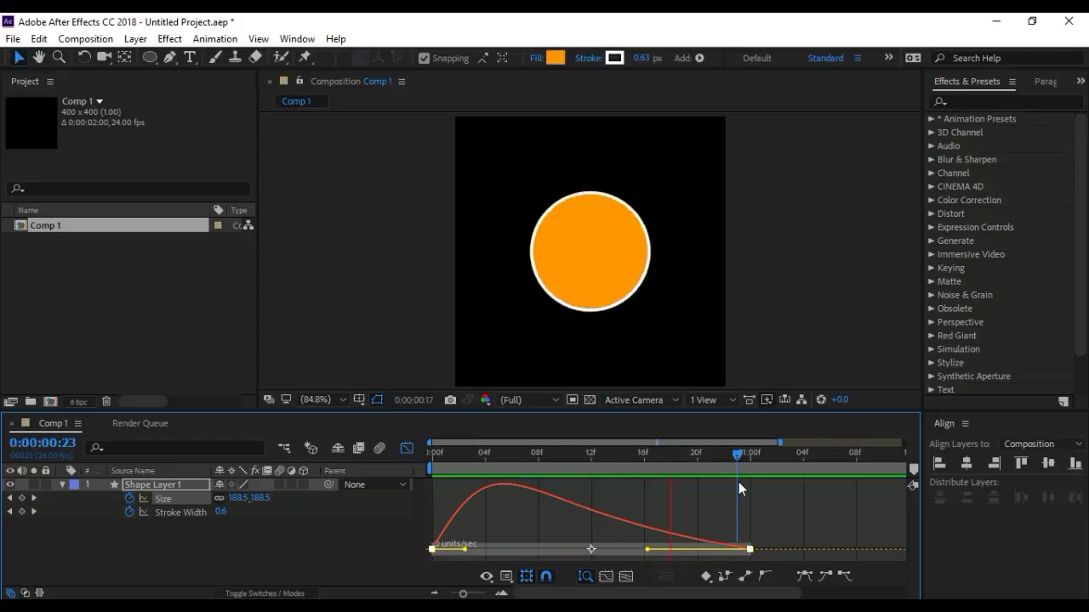
key(space)
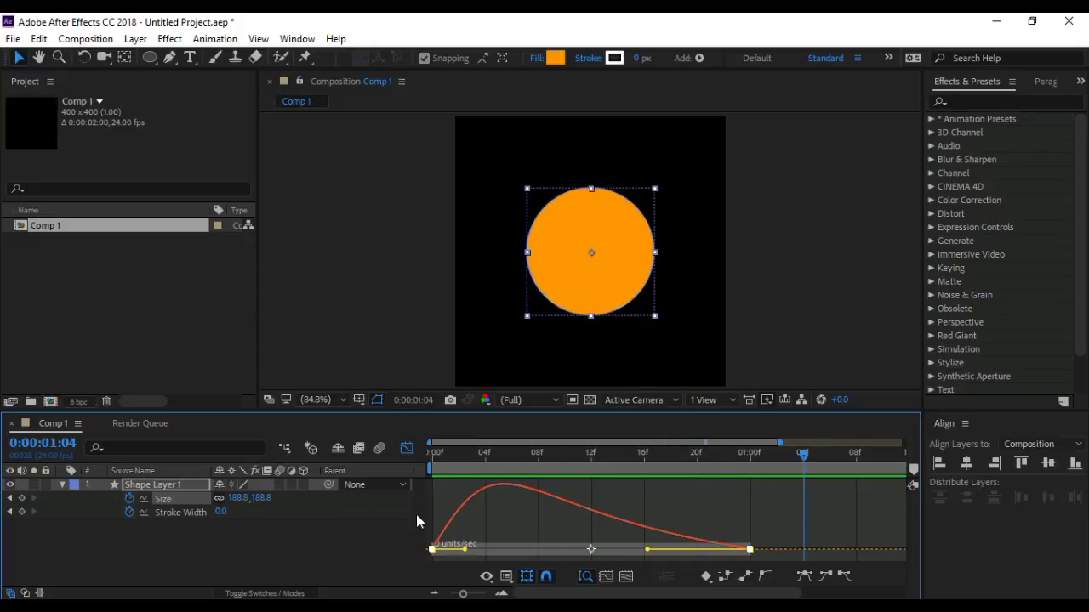
click(405, 451)
Set Shape Layer 1's fill to None so only the white ring remains.
click(543, 544)
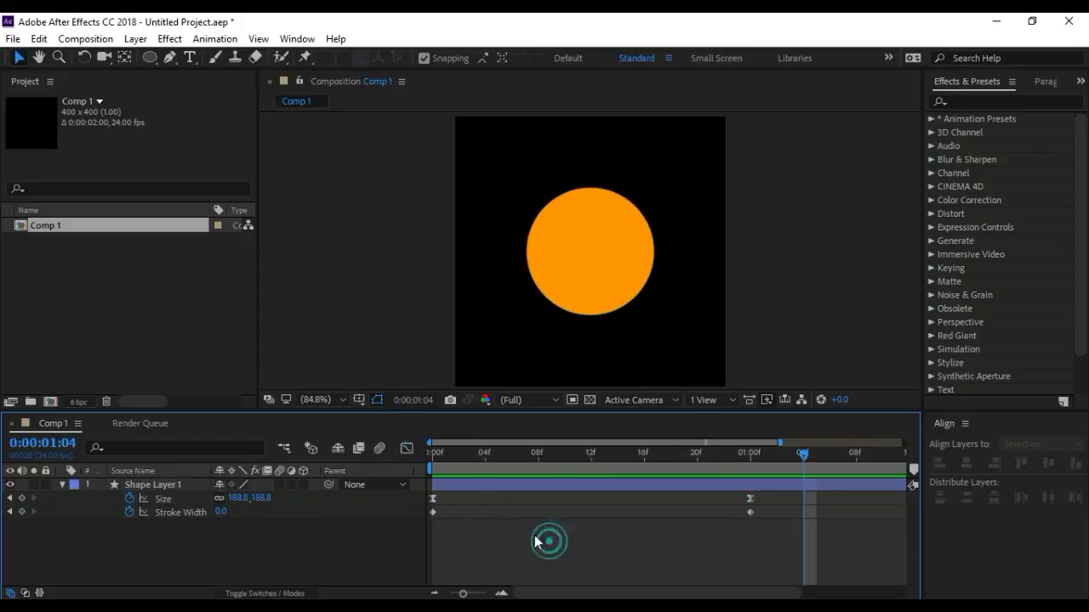
click(163, 502)
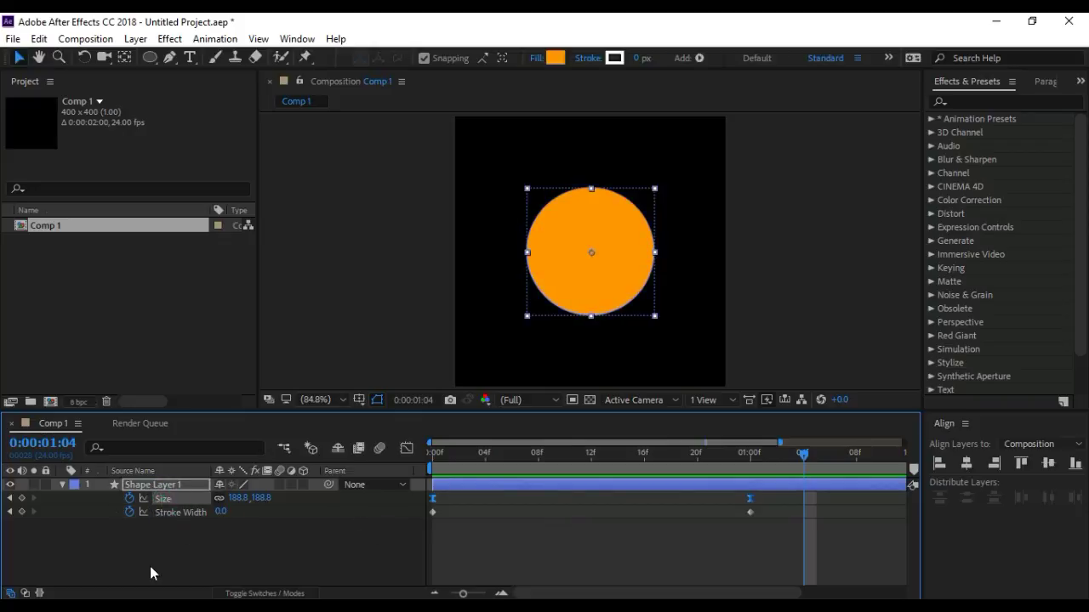
click(197, 553)
click(179, 485)
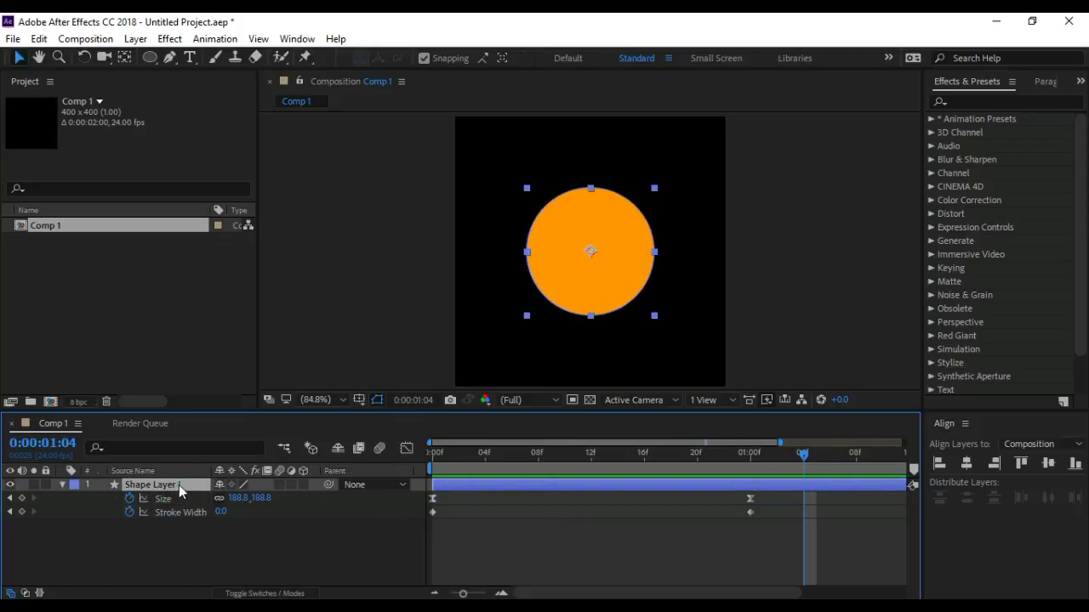
click(535, 65)
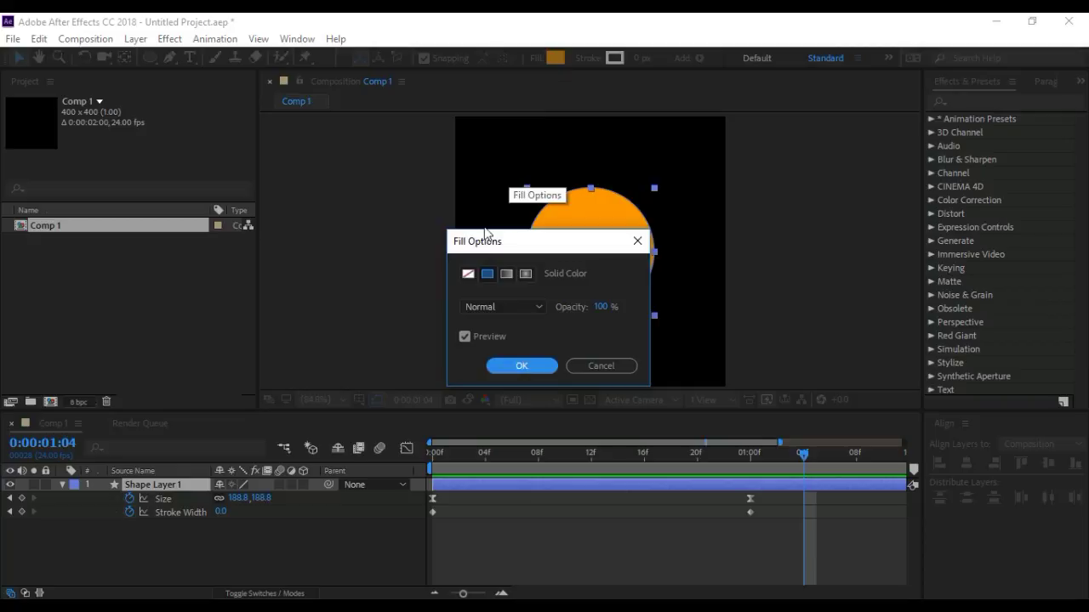
click(468, 274)
click(520, 366)
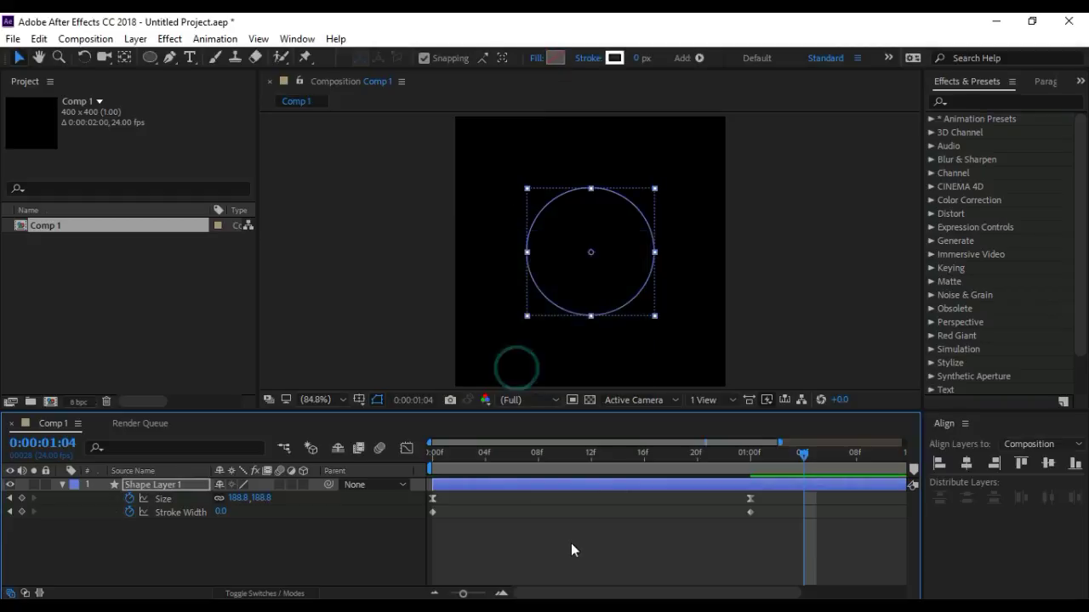
End the work area at 1:00 with N and preview the ring's expansion.
click(572, 543)
click(486, 453)
drag(489, 457, 578, 458)
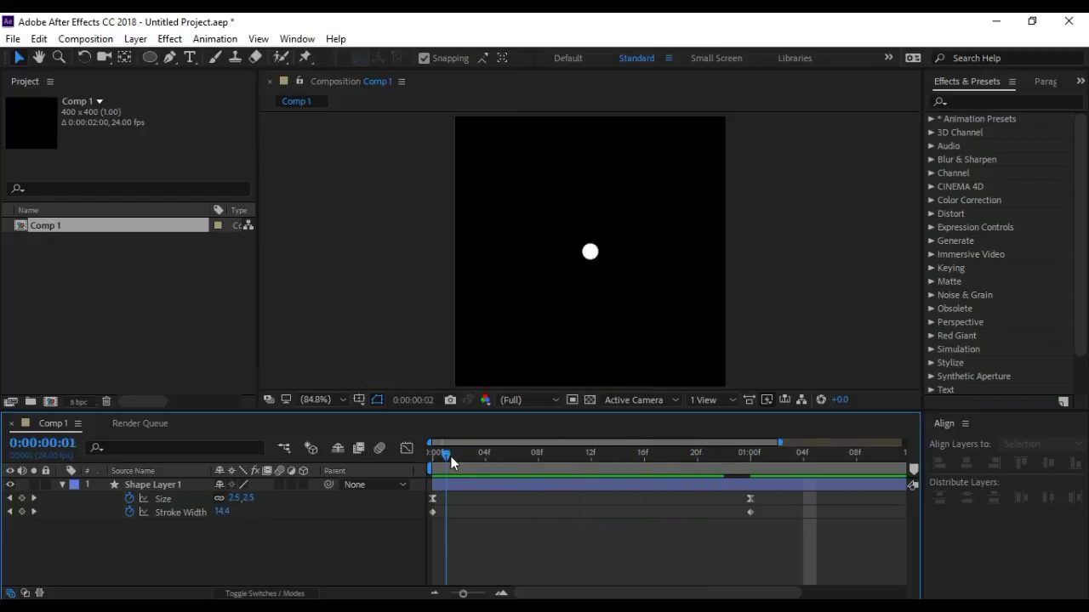
drag(579, 458, 748, 454)
click(637, 528)
key(n)
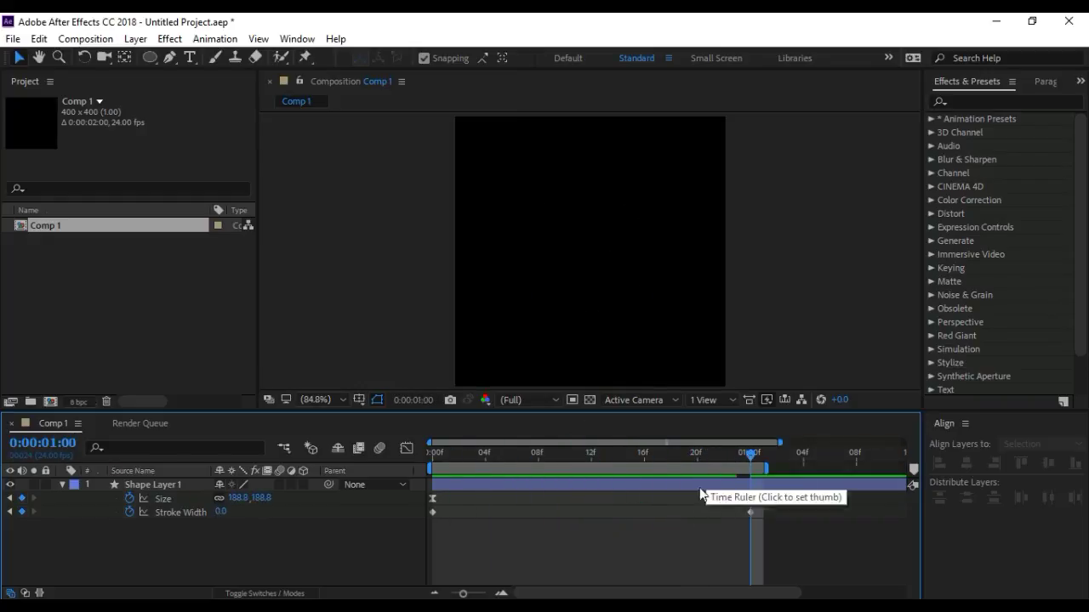
key(space)
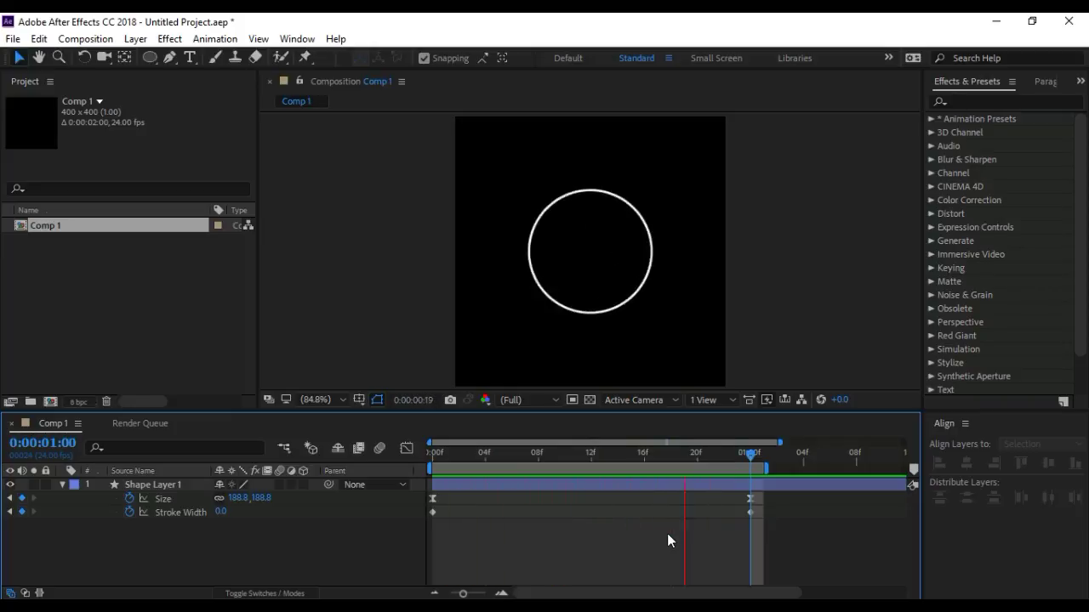
key(space)
click(284, 518)
click(62, 484)
right_click(221, 518)
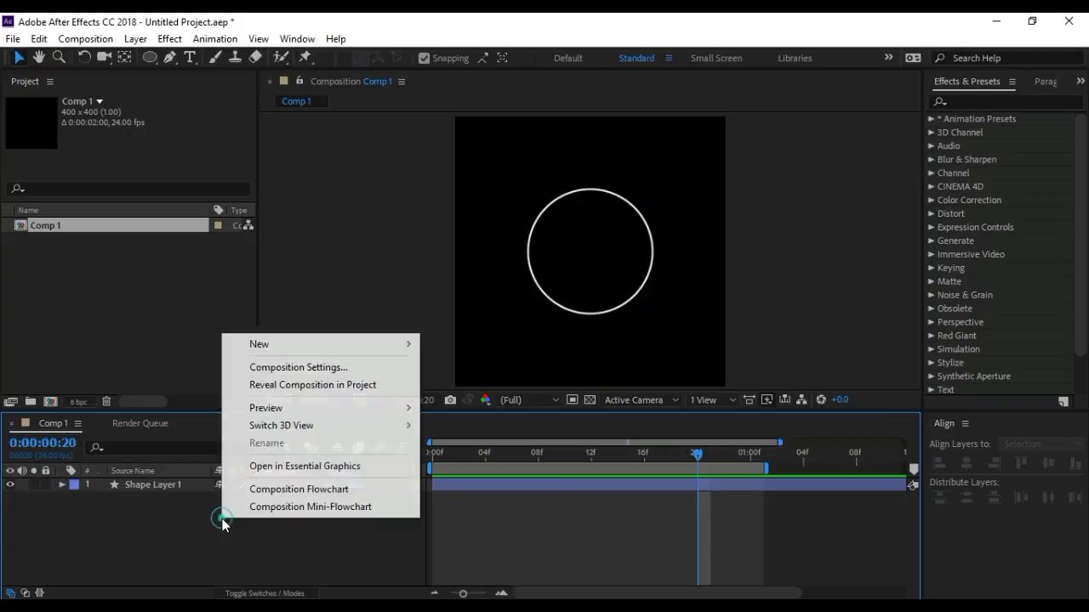
Create a dark gray (444444) solid and move it beneath Shape Layer 1.
click(315, 343)
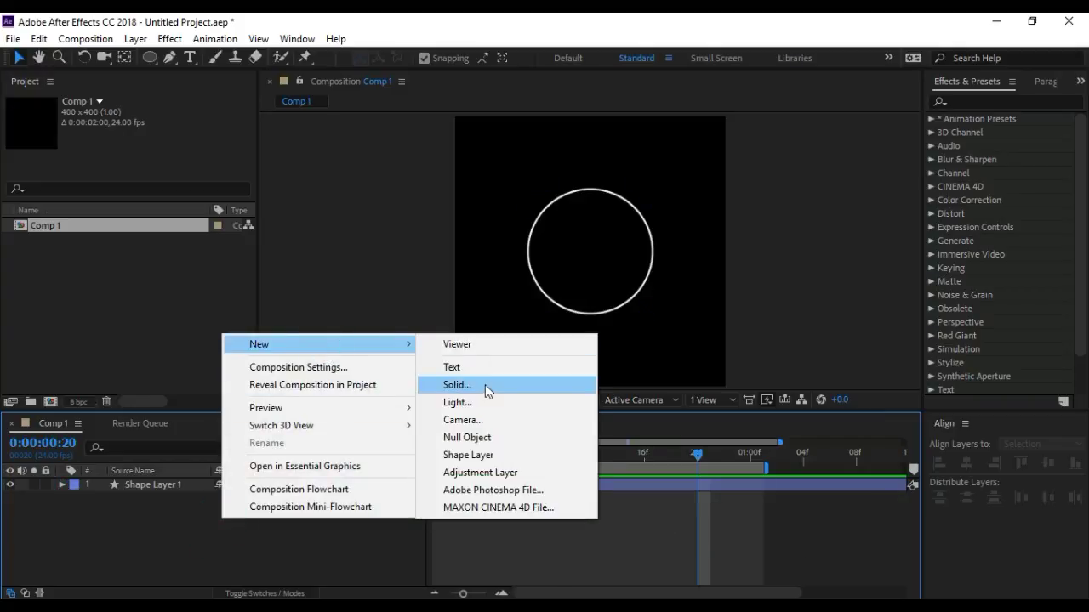
click(484, 385)
click(544, 412)
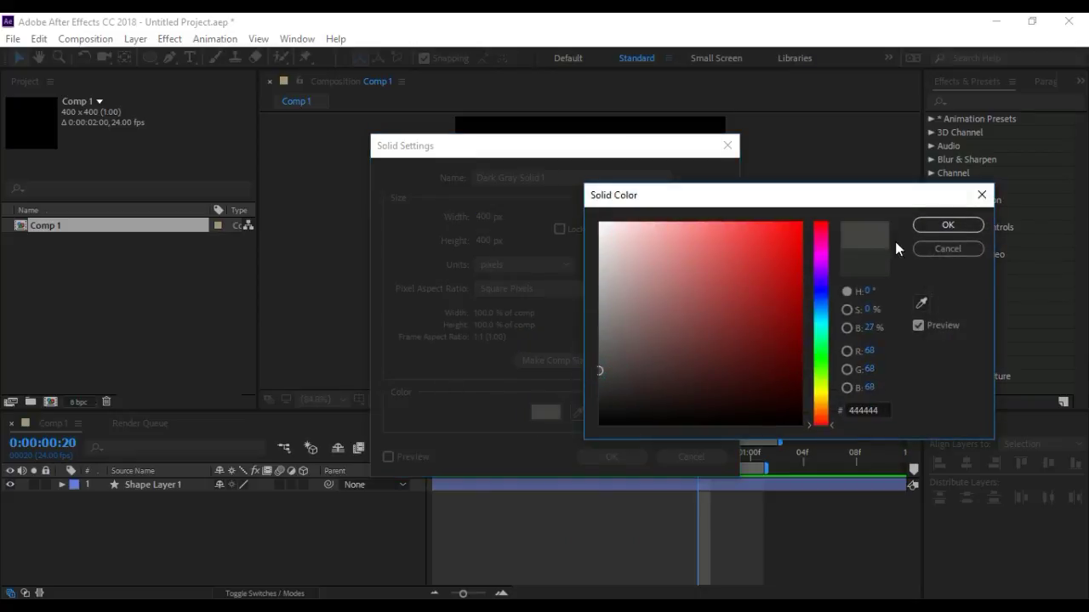
click(926, 225)
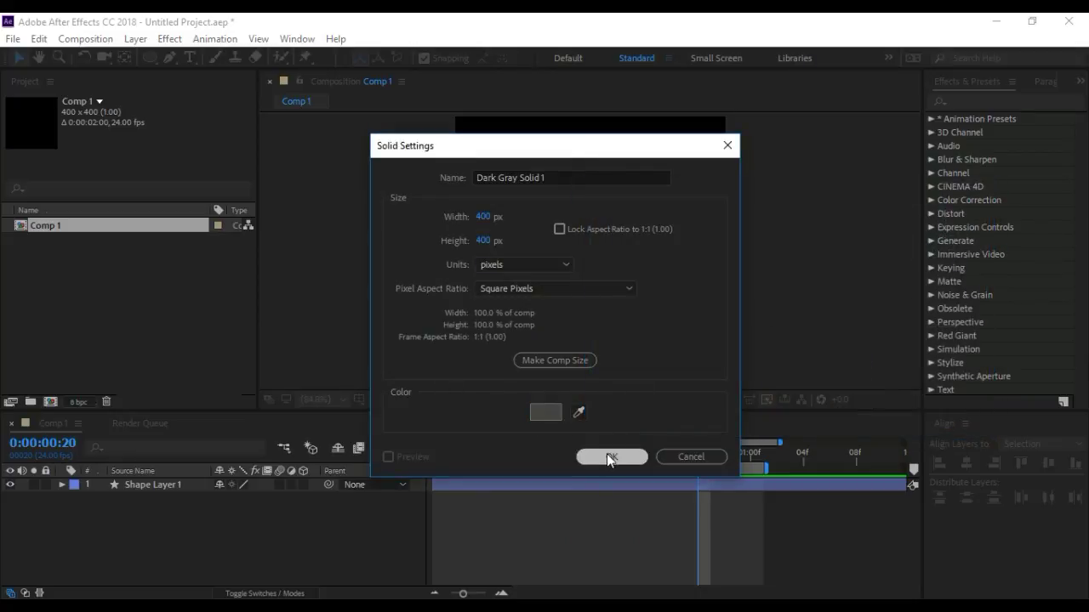
click(612, 457)
drag(153, 486, 153, 510)
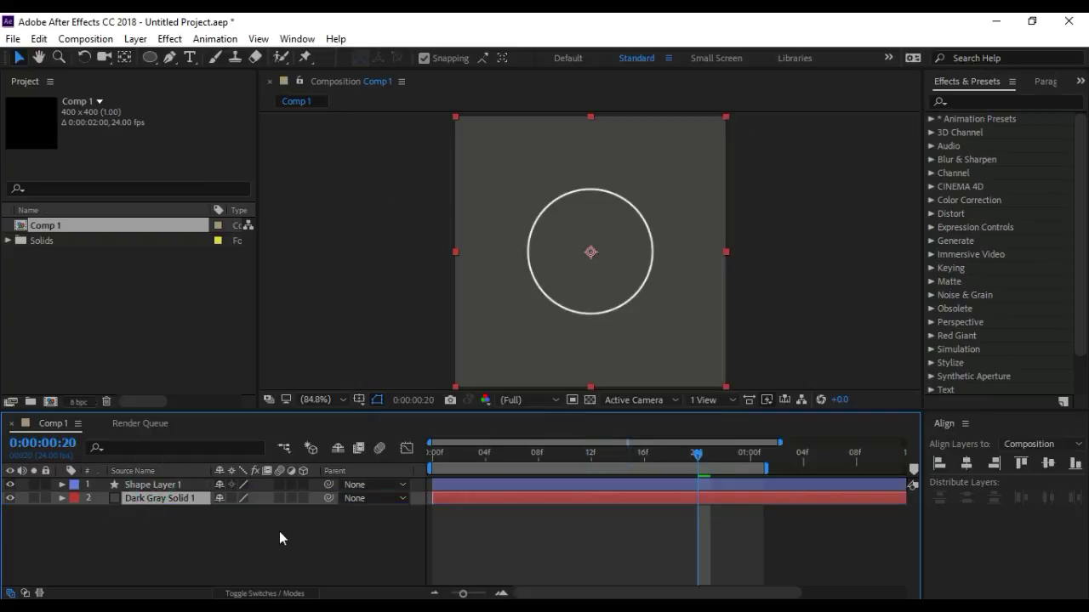
Go to frame 8 and bring up Shape Layer 1's context options.
click(279, 530)
click(174, 485)
right_click(167, 489)
click(117, 529)
drag(584, 460, 538, 456)
click(167, 488)
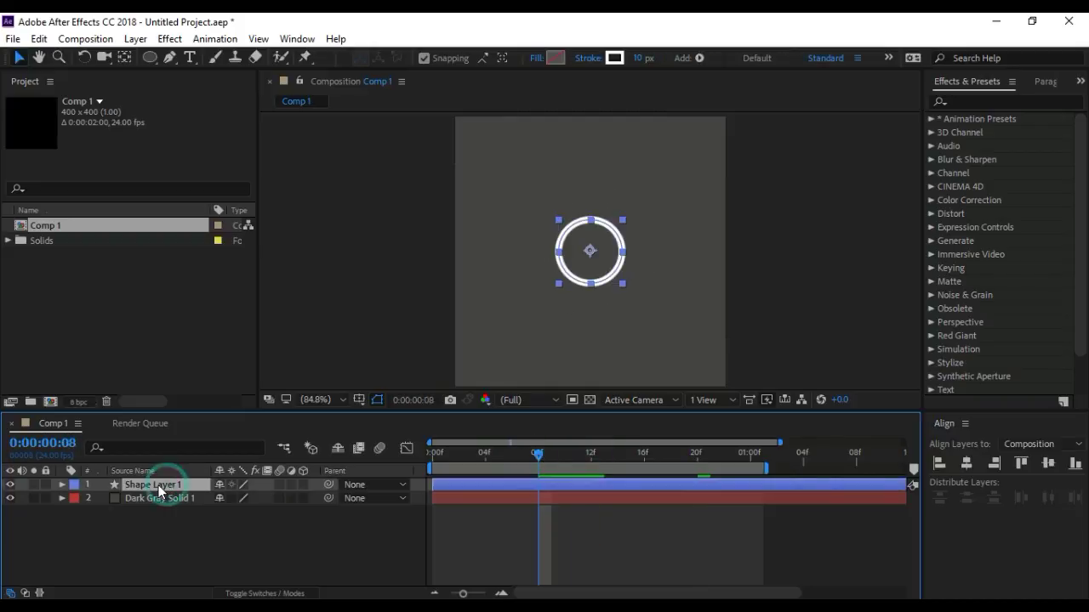
right_click(160, 485)
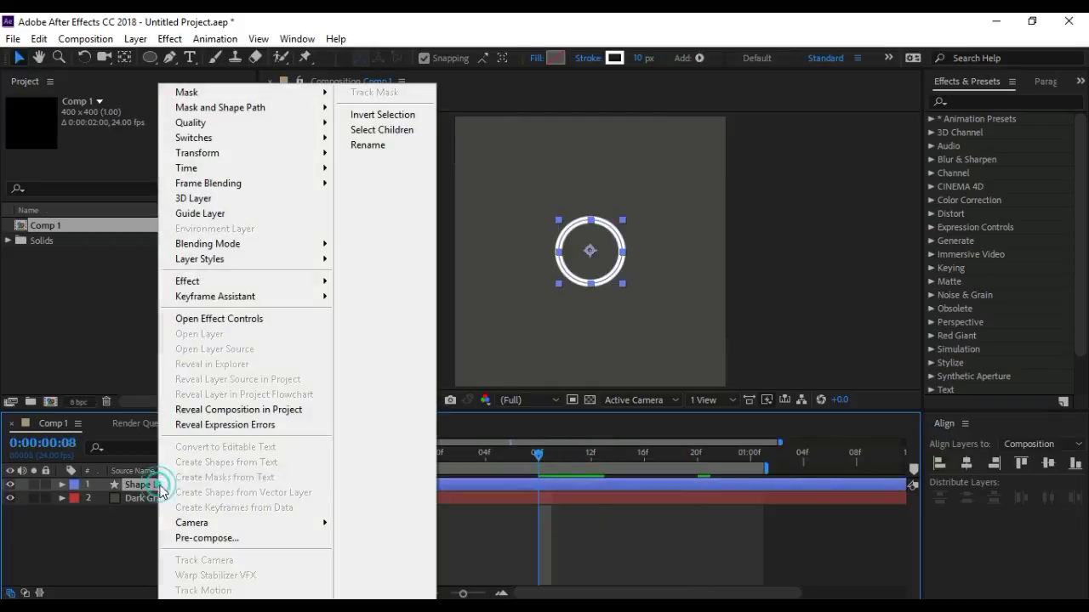
Add a Multiply Drop Shadow layer style to the white ring: 30% opacity, 41° angle, distance 18.
click(277, 258)
click(382, 320)
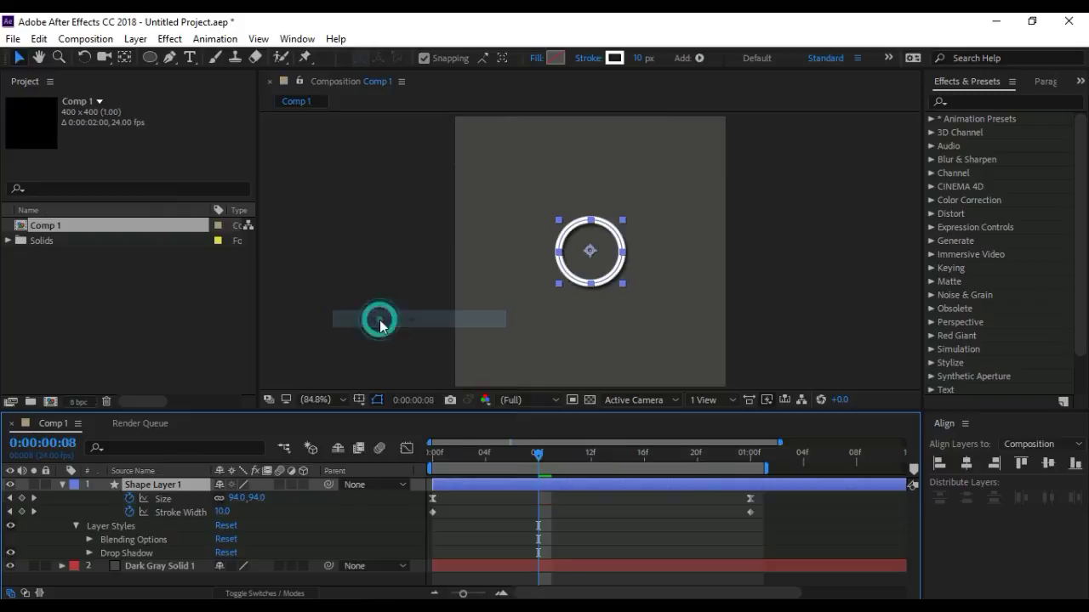
click(90, 553)
scroll(141, 553, down, 3)
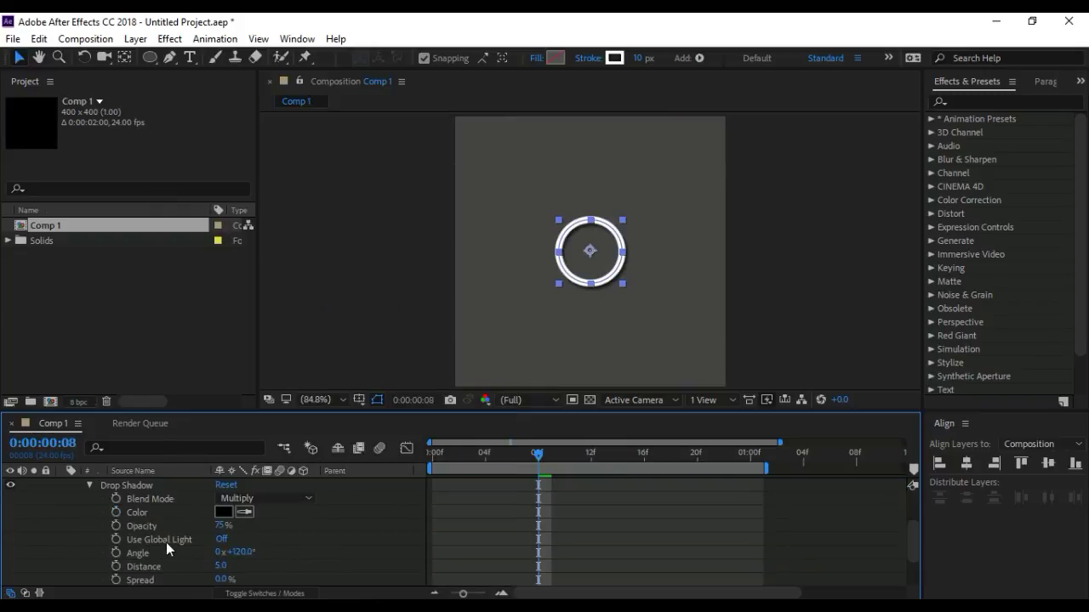
scroll(170, 542, down, 2)
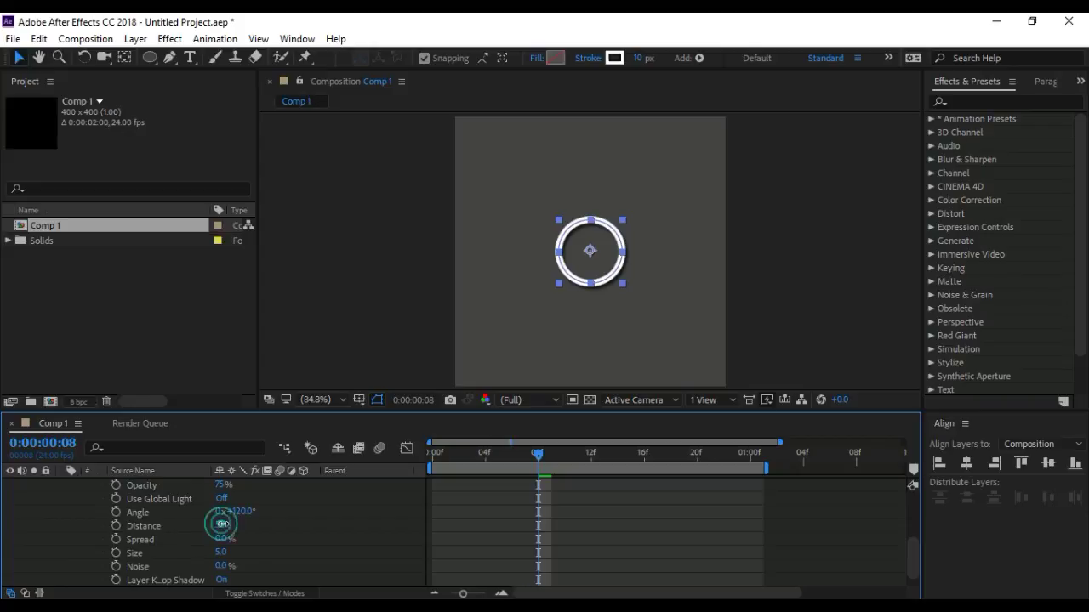
drag(221, 527, 229, 524)
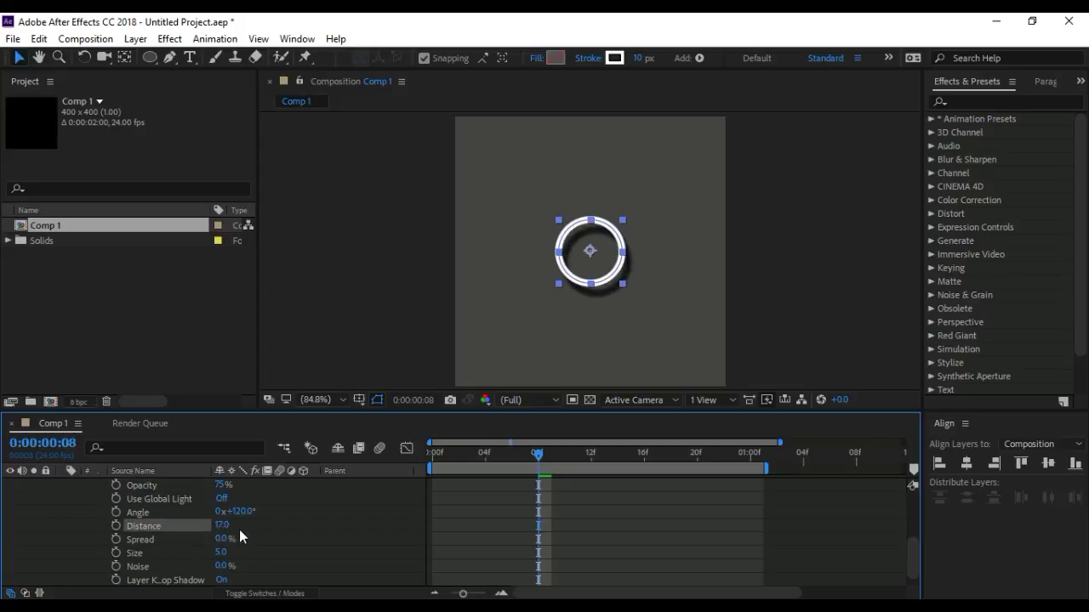
mouse_move(240, 511)
mouse_down()
mouse_move(466, 508)
mouse_move(449, 518)
mouse_up()
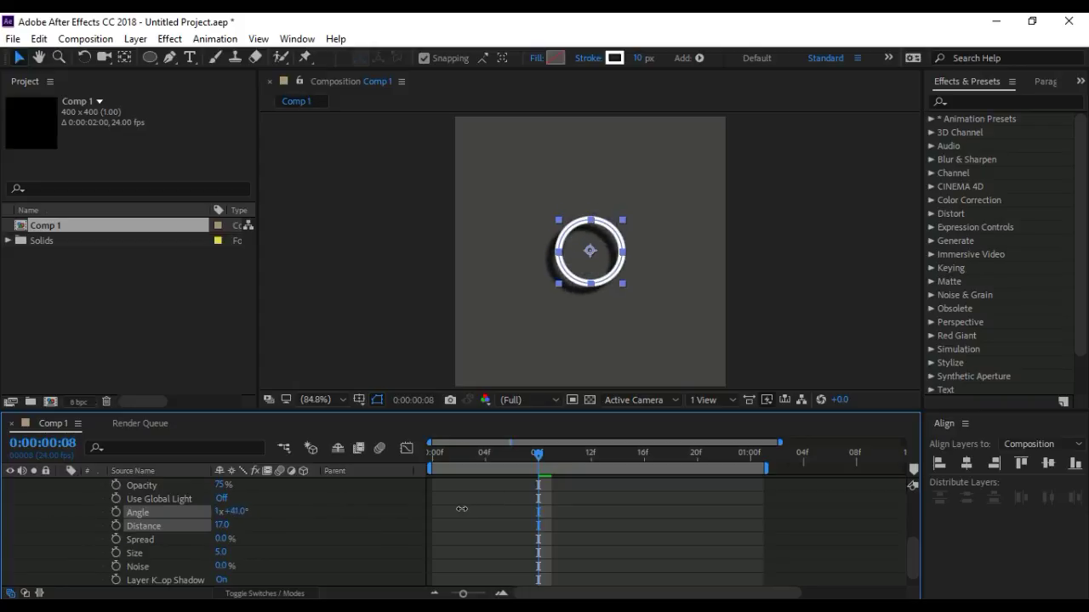
drag(223, 527, 226, 529)
scroll(187, 545, up, 2)
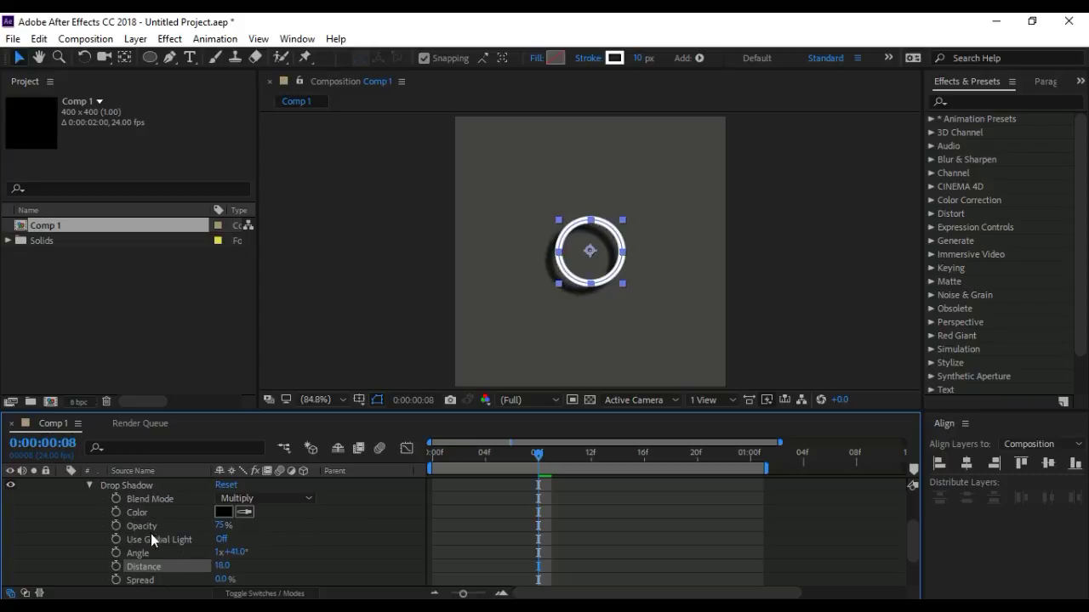
drag(221, 527, 186, 528)
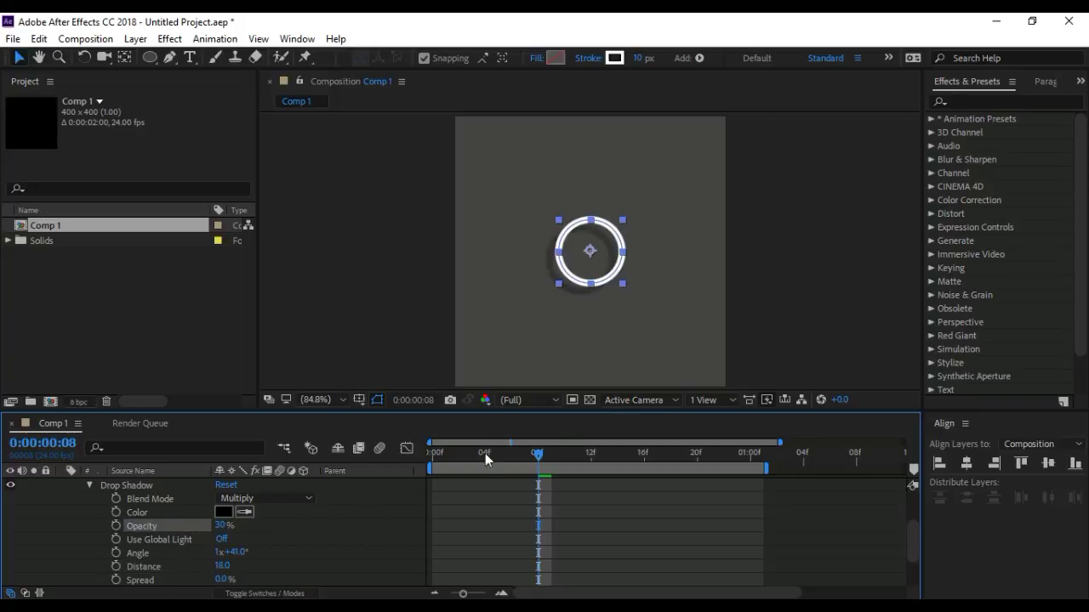
Deselect the ring, scrub frames 4 to 9, and play a preview of the shadowed ring.
click(802, 313)
mouse_move(537, 460)
mouse_down()
mouse_move(555, 455)
mouse_move(483, 469)
mouse_up()
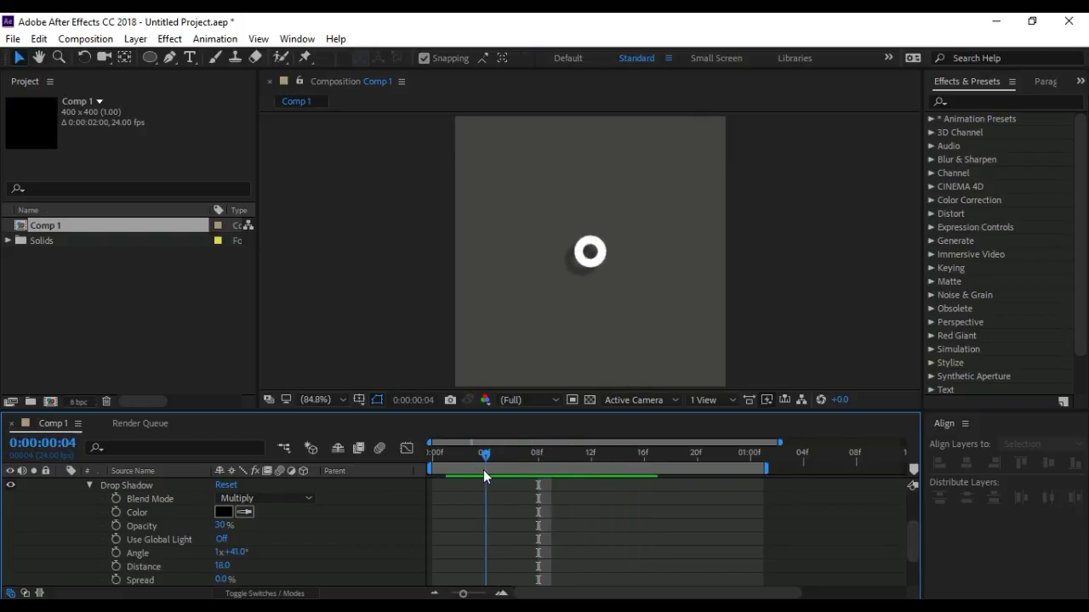
drag(484, 470, 553, 468)
click(777, 317)
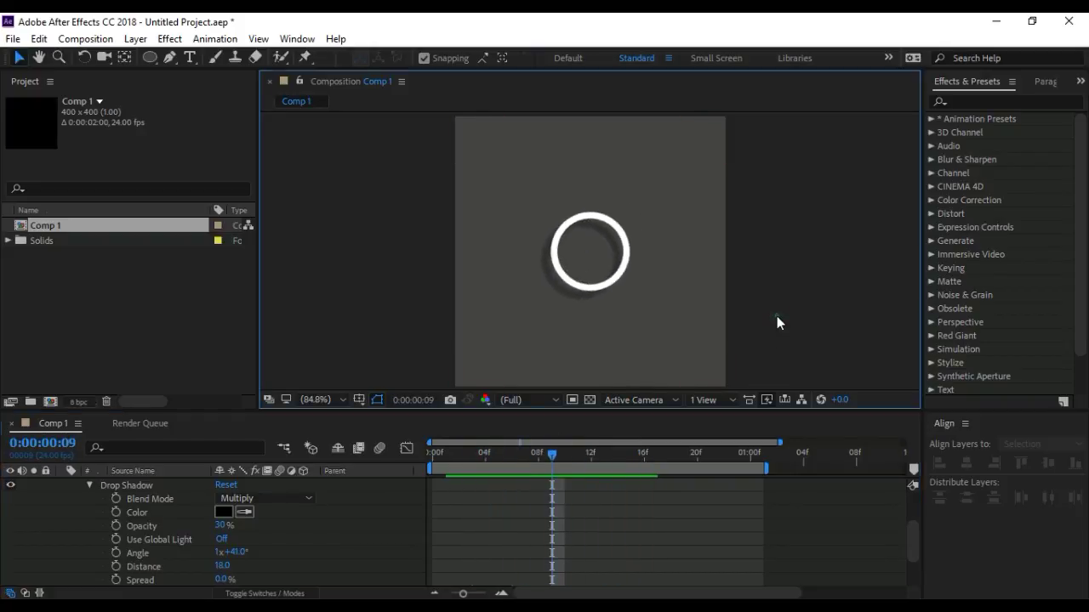
key(space)
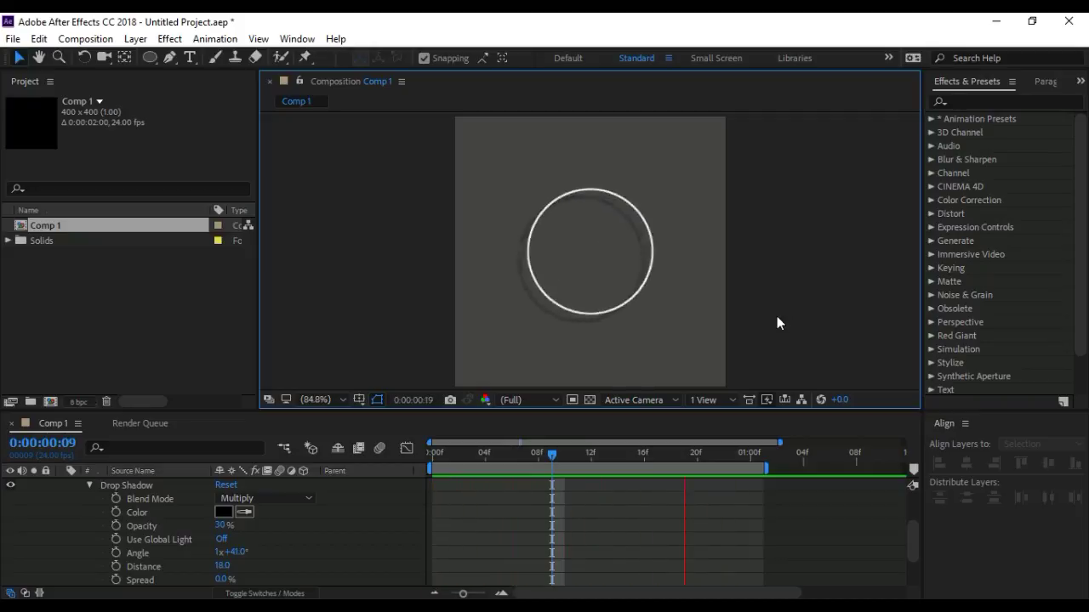
key(space)
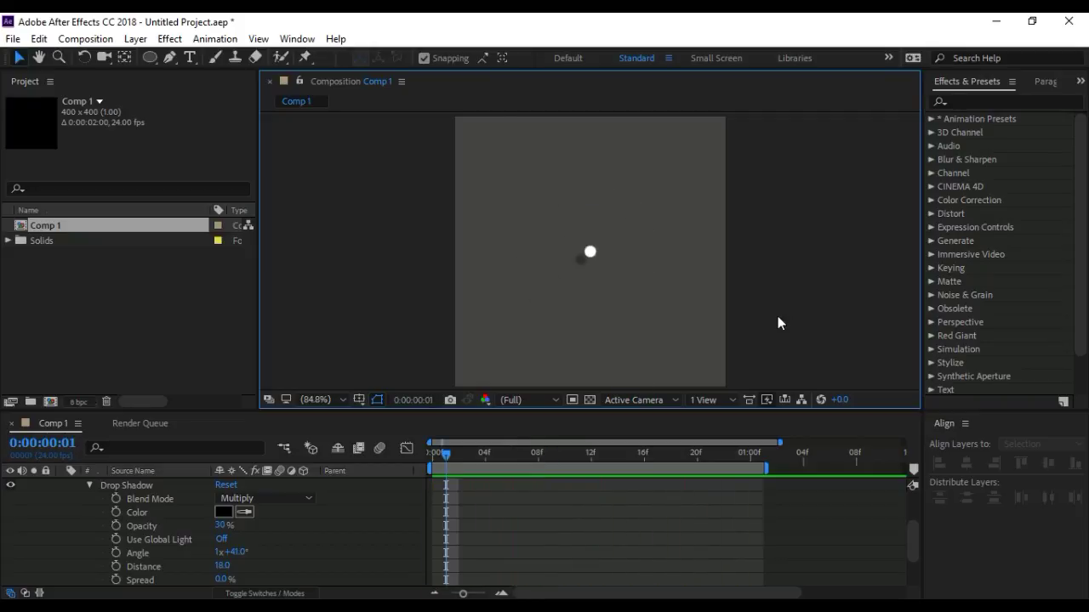
scroll(101, 517, up, 3)
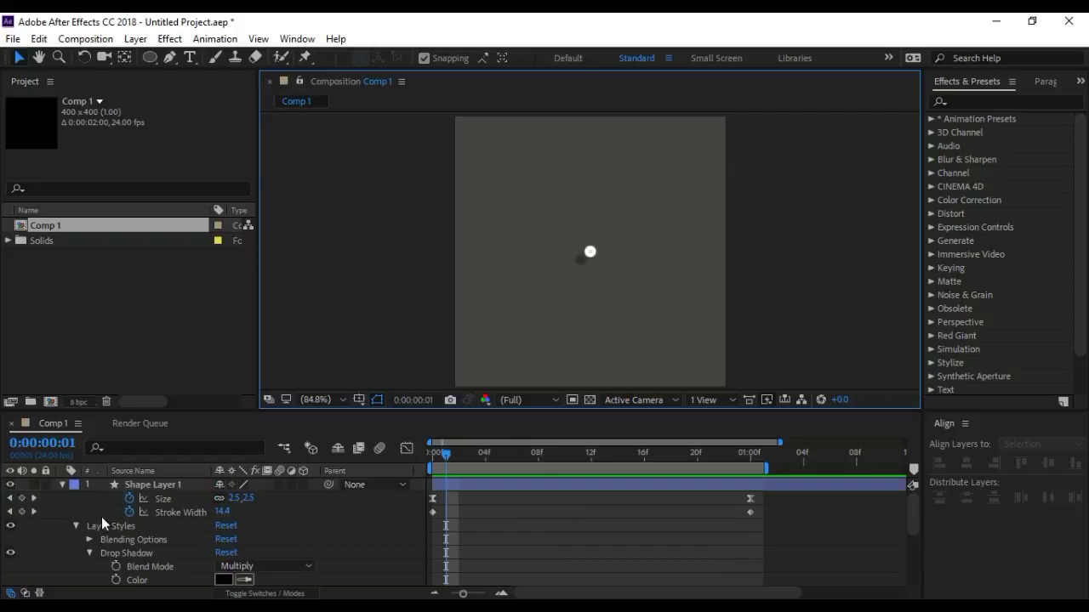
Collapse Shape Layer 1 and duplicate it with Ctrl+D into Shape Layer 2, then check frame 9.
click(62, 484)
click(156, 498)
click(164, 486)
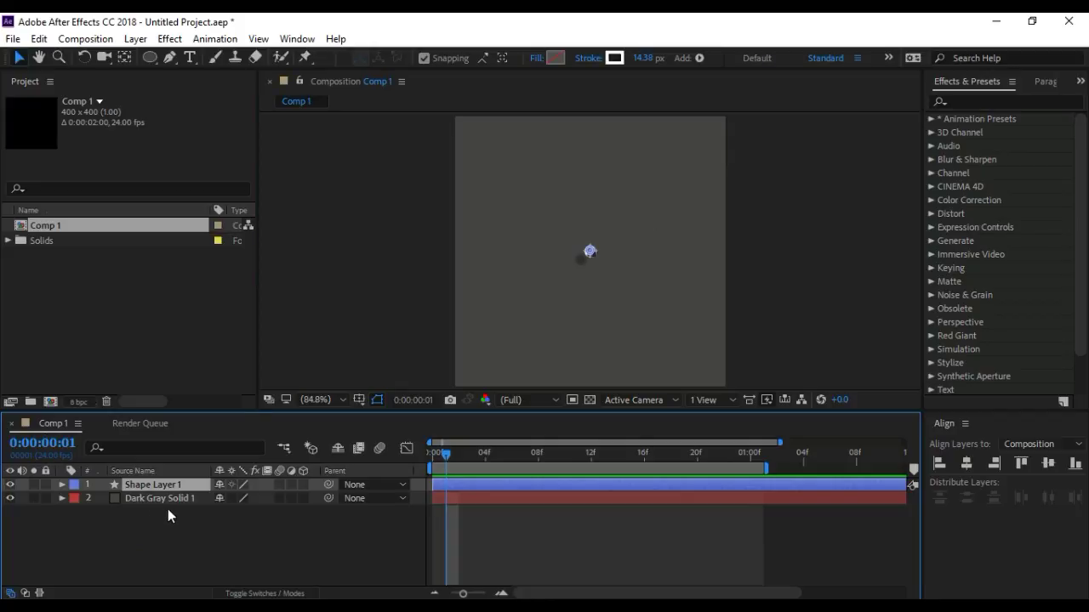
key(ctrl+d)
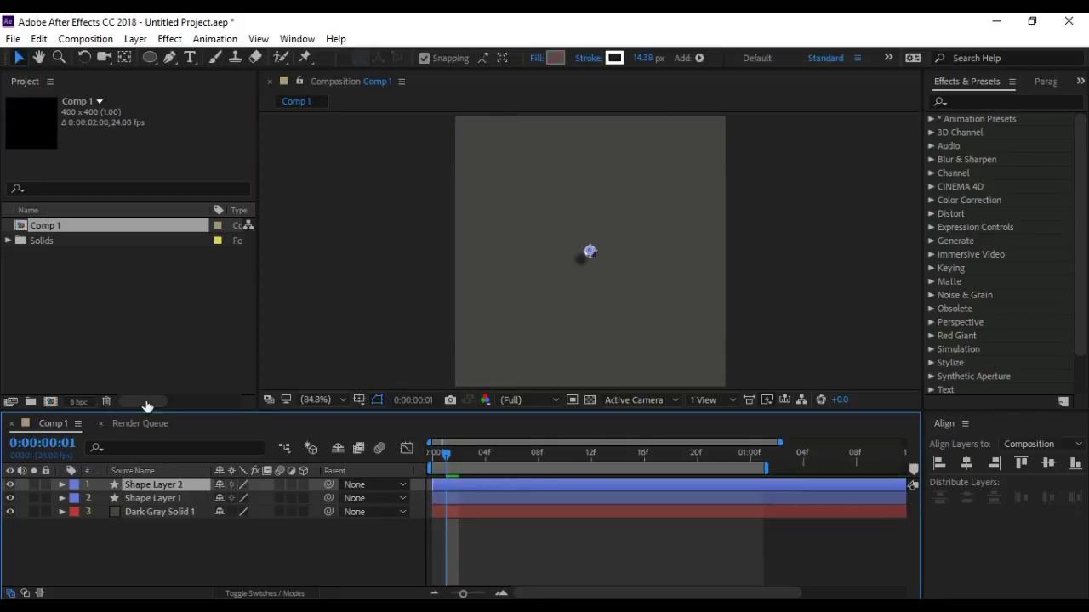
click(39, 39)
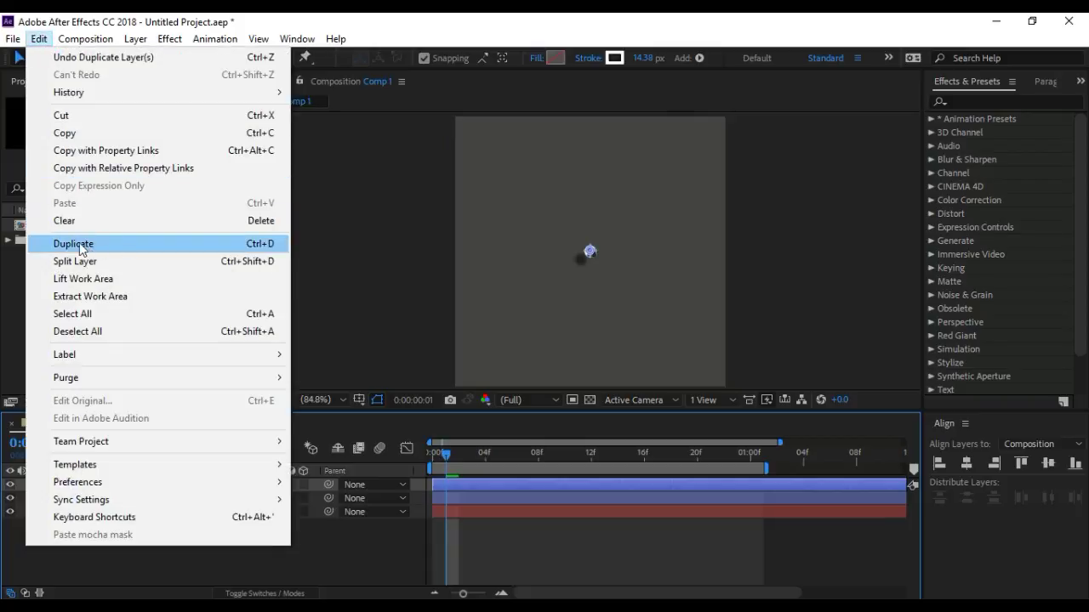
click(331, 548)
click(182, 485)
drag(455, 456, 557, 459)
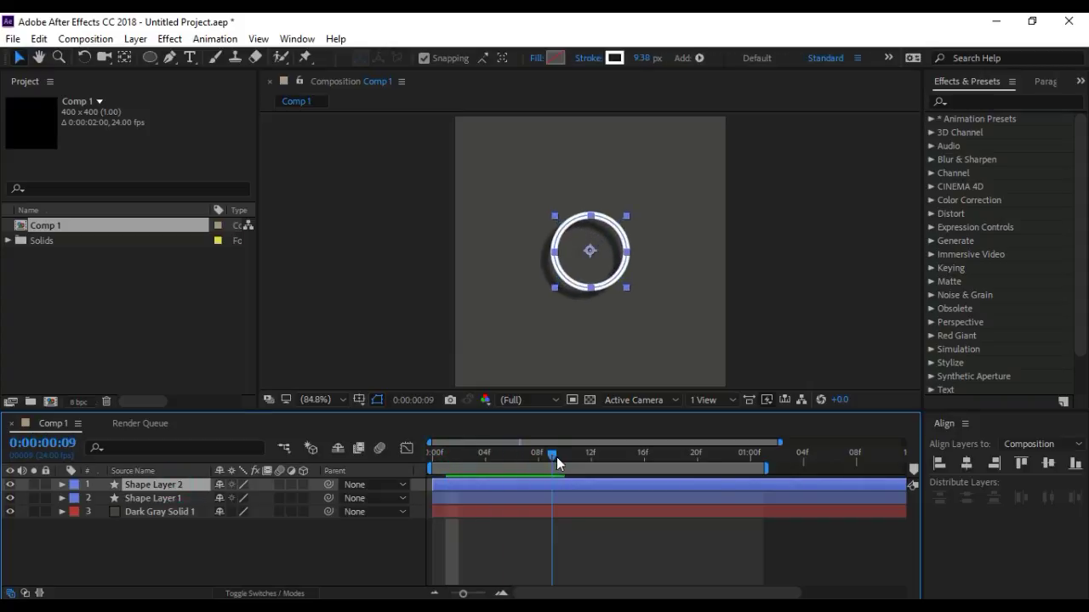
click(168, 498)
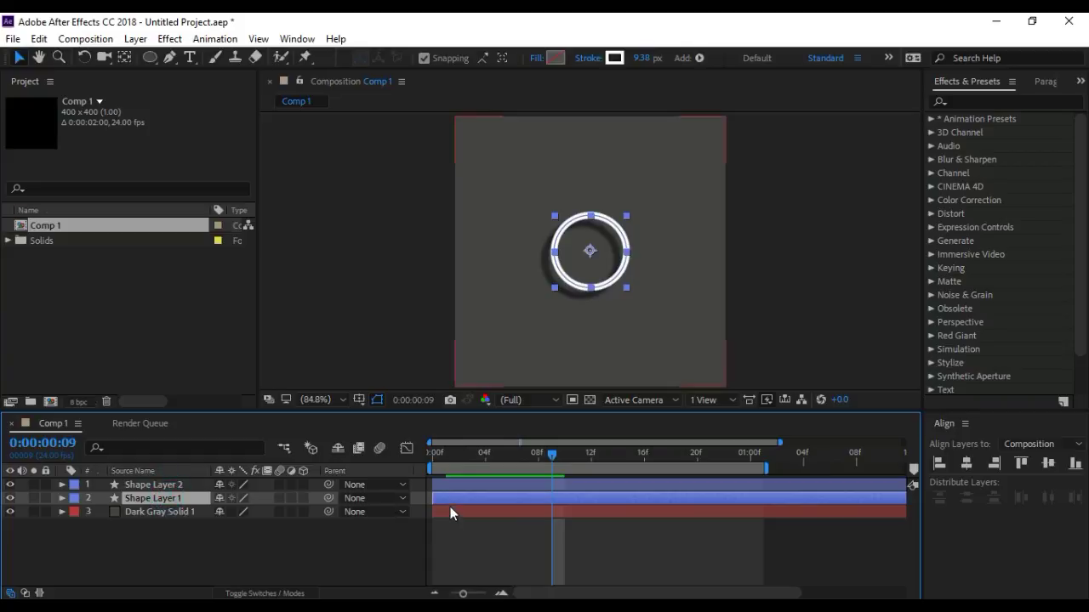
Start Shape Layer 1 a few frames later, recolour its stroke blue 2378D8, and duplicate it as Shape Layer 3.
drag(451, 499, 535, 491)
mouse_move(550, 453)
mouse_down()
mouse_move(506, 456)
mouse_move(715, 487)
mouse_move(662, 487)
mouse_up()
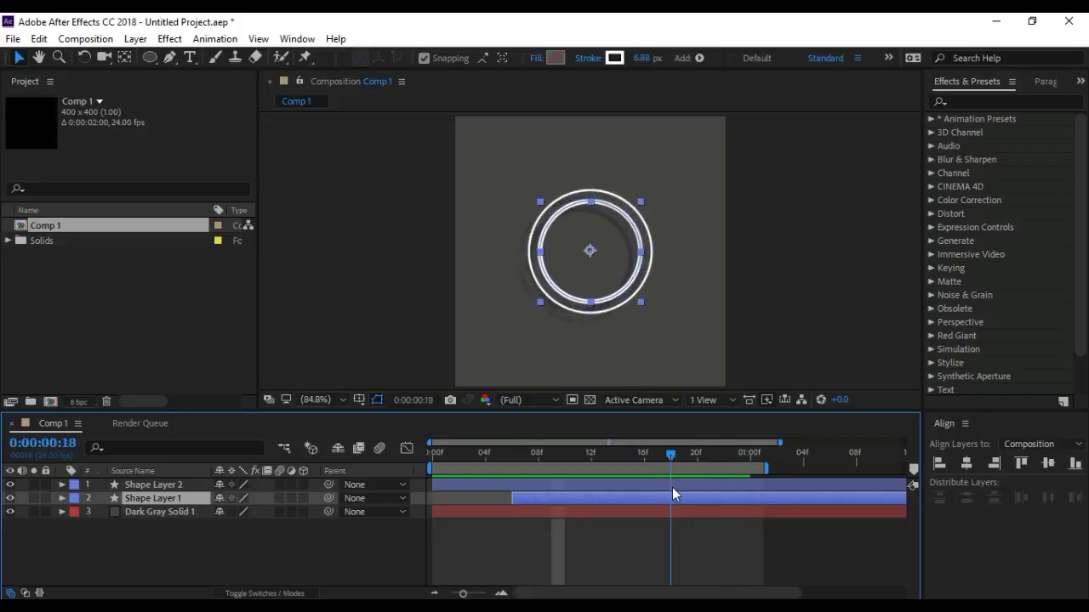
click(613, 58)
drag(824, 312, 819, 303)
click(770, 251)
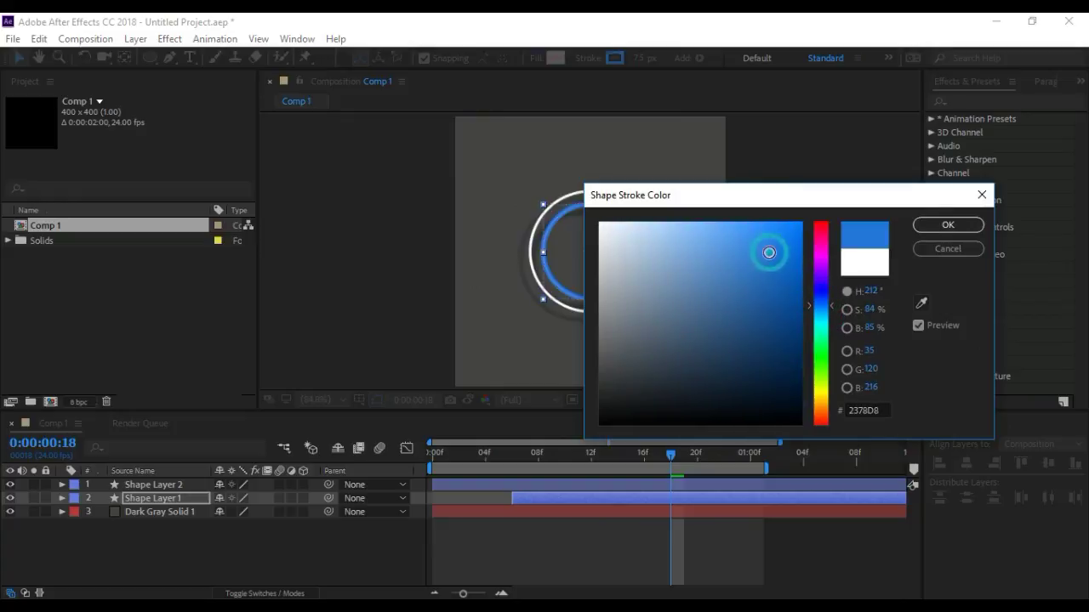
click(947, 227)
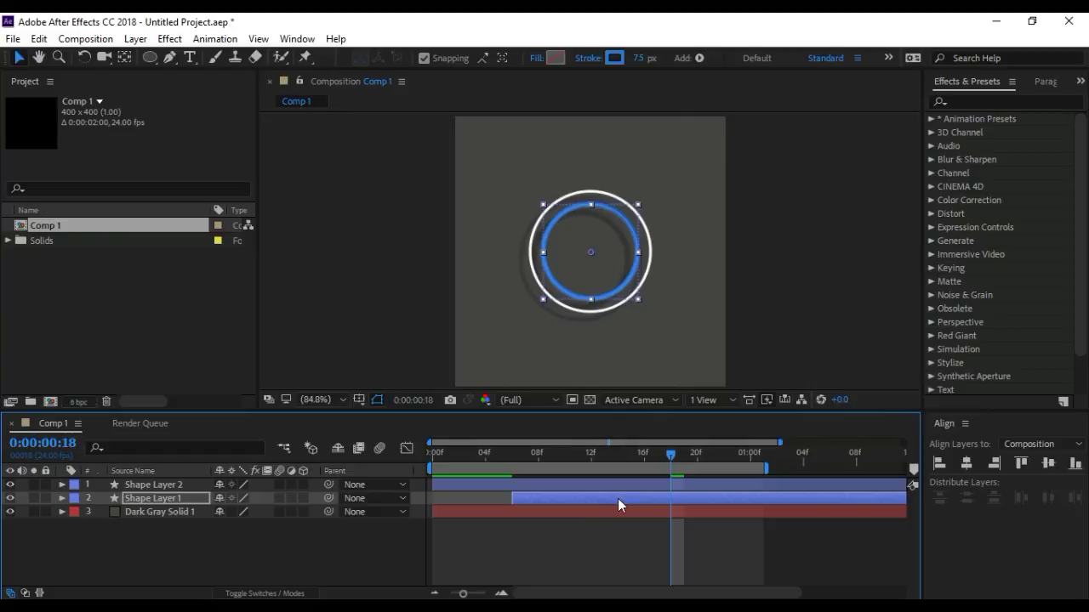
key(ctrl+d)
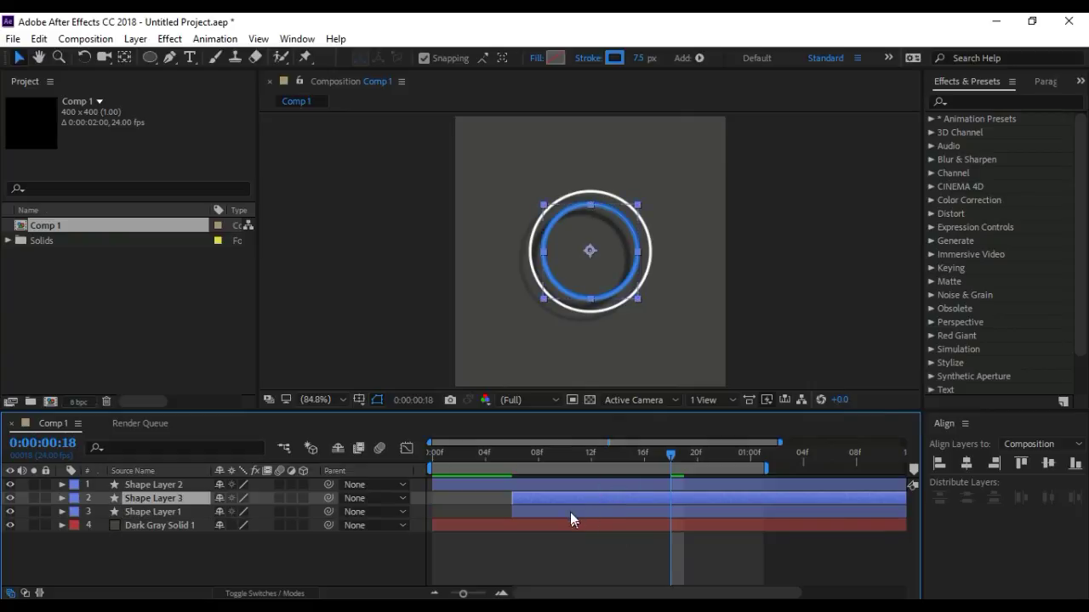
Delay Shape Layer 1 to start around frame 13 and change its stroke to orange FEAA18.
drag(569, 512, 665, 512)
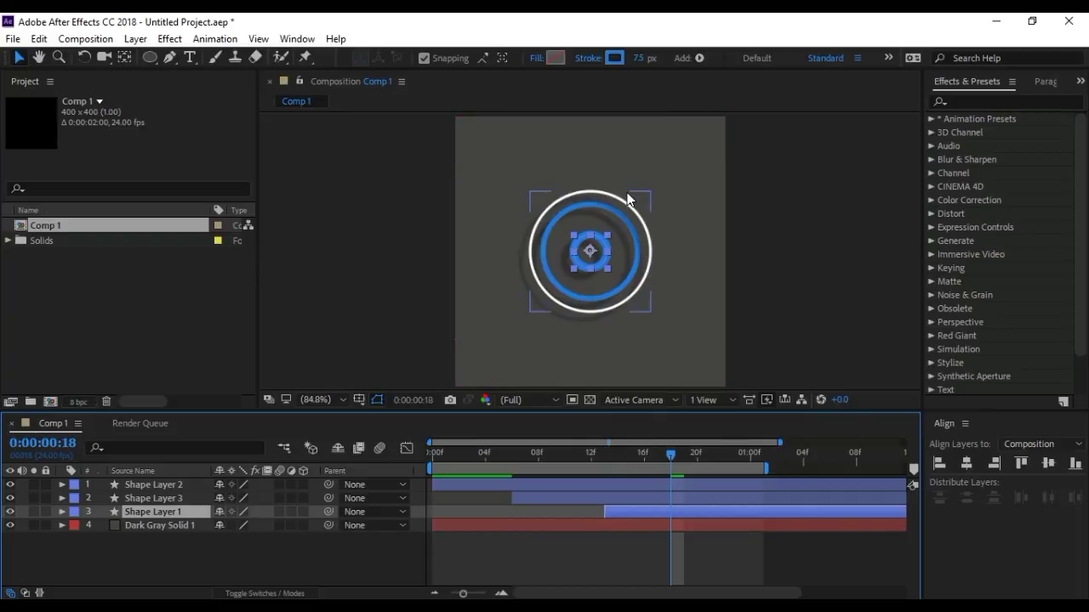
click(612, 58)
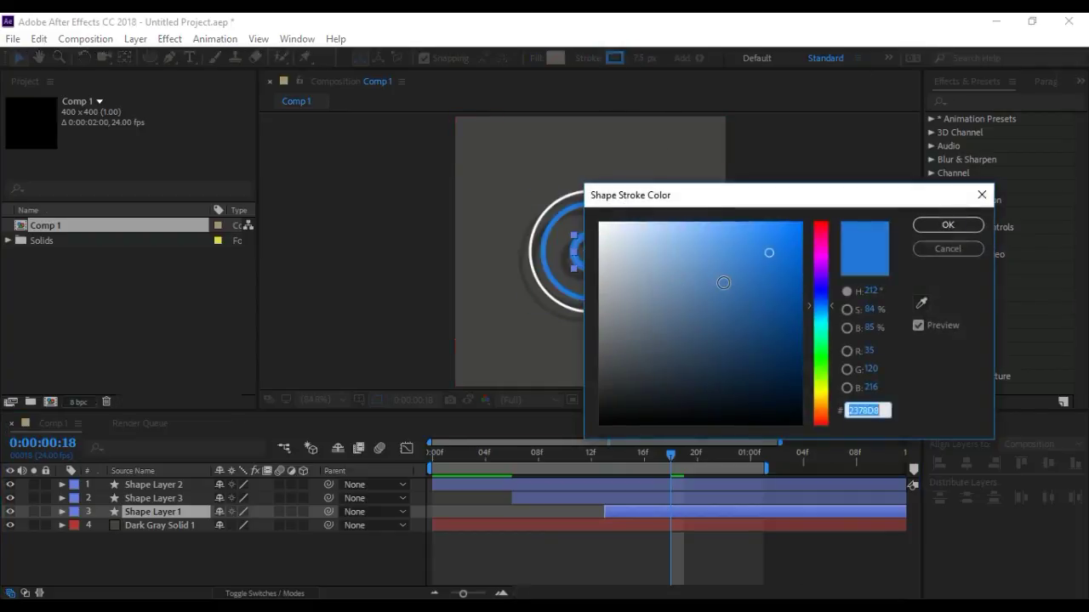
click(820, 404)
drag(819, 404, 819, 409)
drag(776, 222, 783, 219)
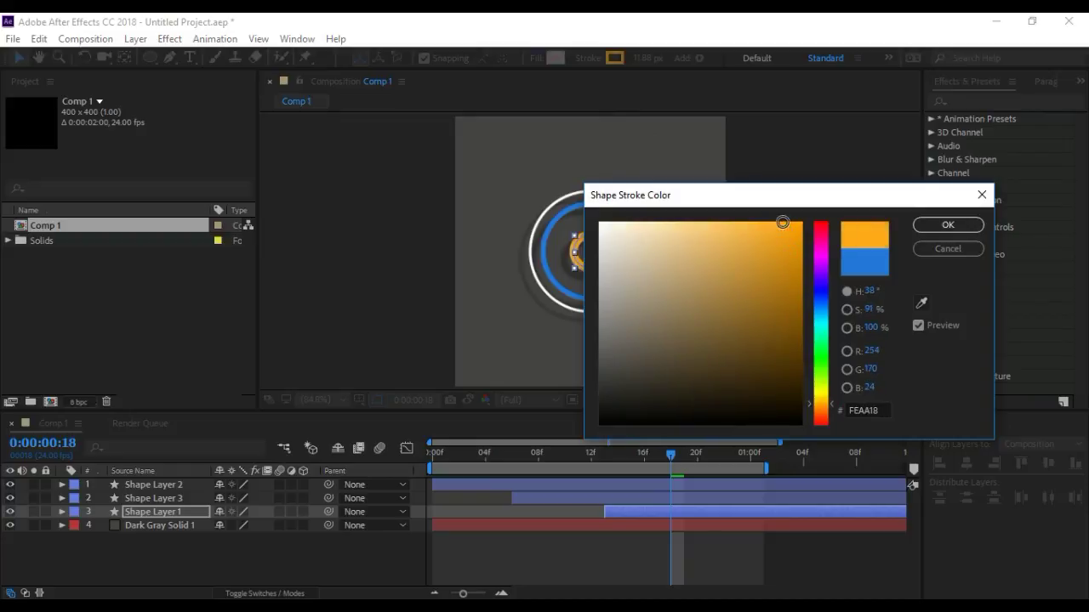
click(944, 225)
click(810, 297)
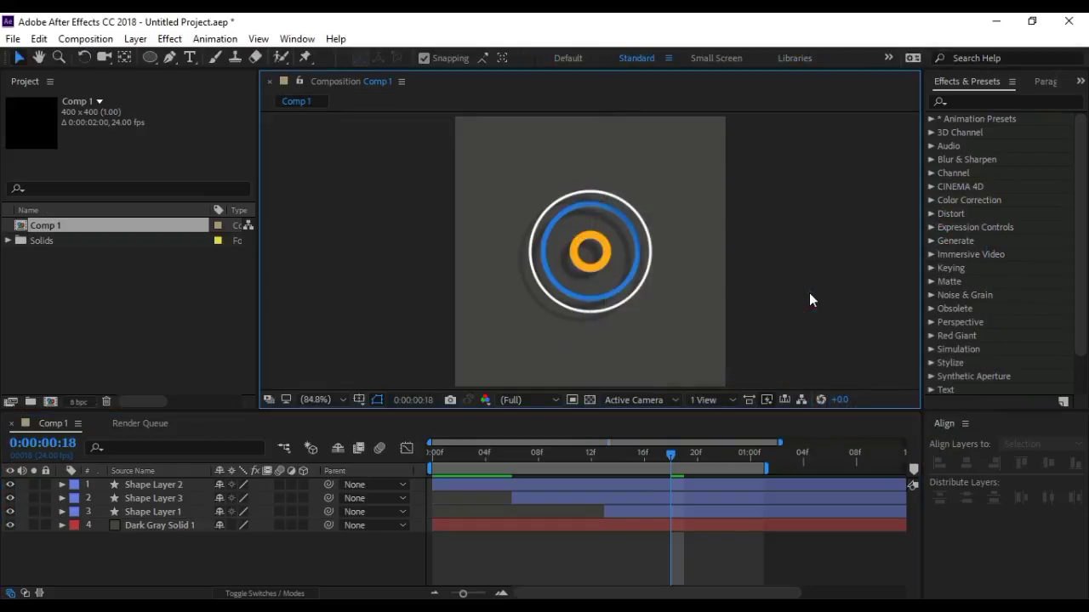
Stretch the work area to 02:00, show the full timeline, and preview the staggered rings.
drag(768, 467, 903, 466)
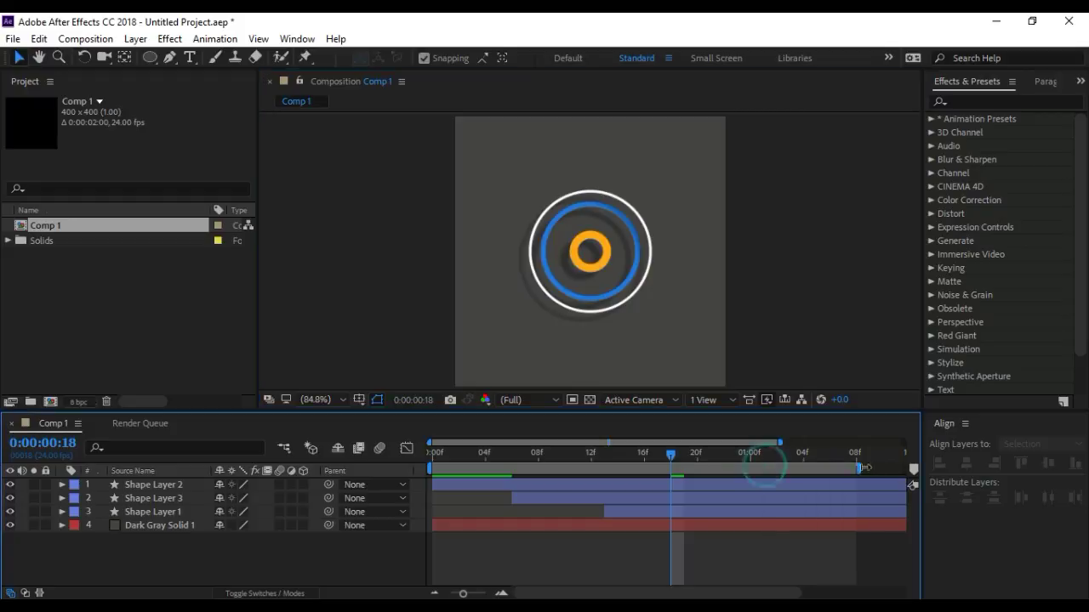
drag(661, 596, 646, 593)
click(431, 594)
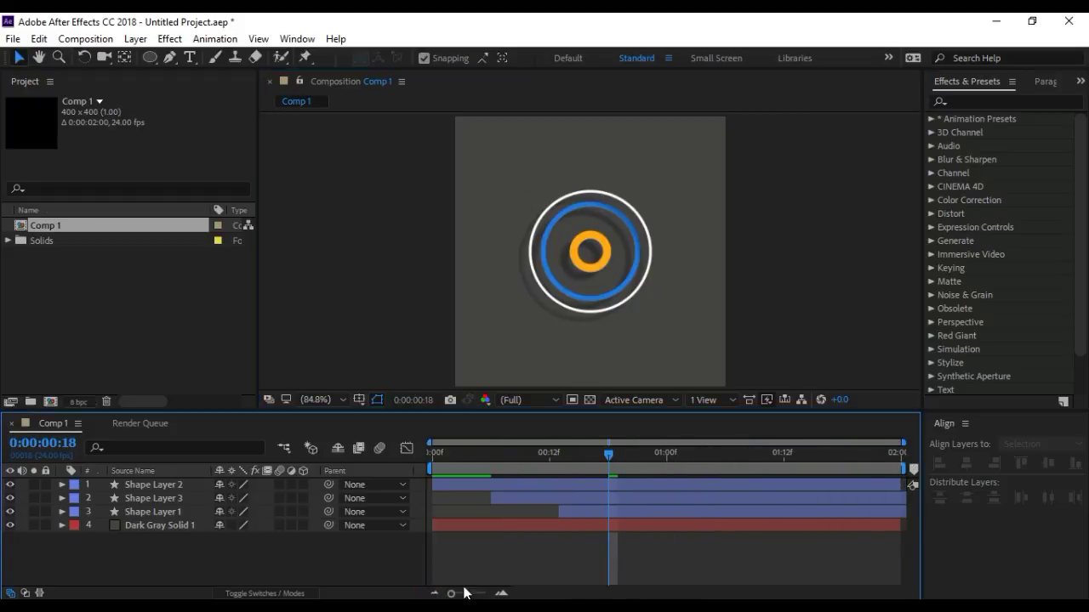
key(space)
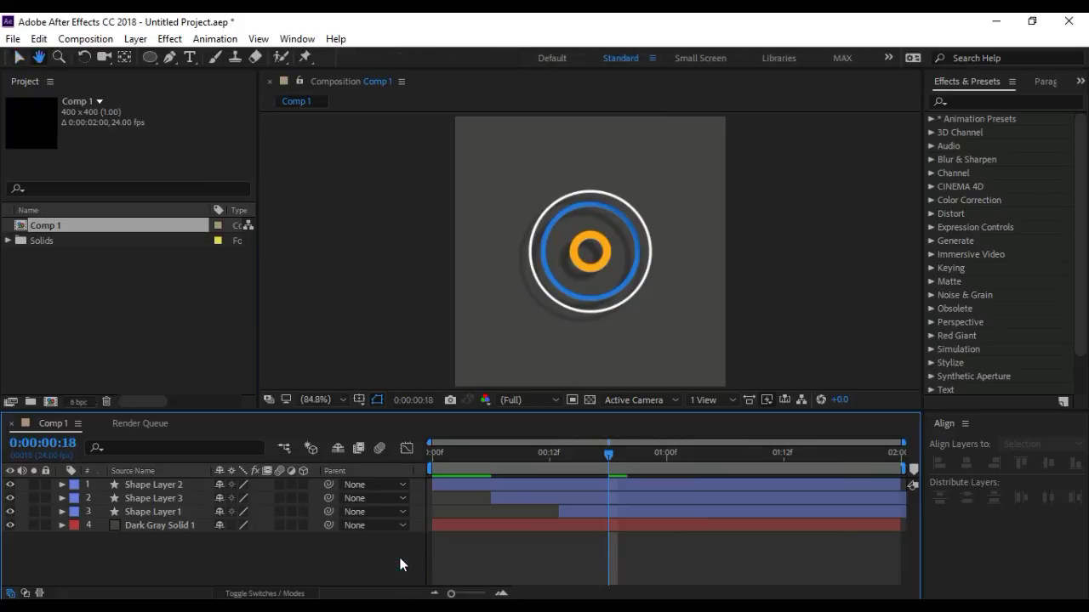